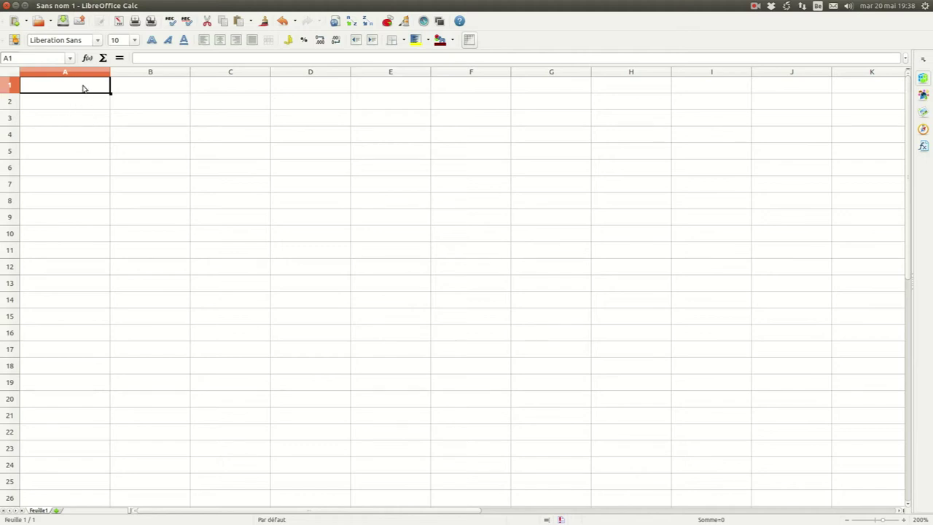
Create the headers Cours, Note and Maximum, list the seven courses from Mathématique to Informatique in A2:A8, and label A10 Total
type("Cours\tNote\tMaximum Mathématique Français Histoire Géographie Anglais Sciences Informatique  Total")
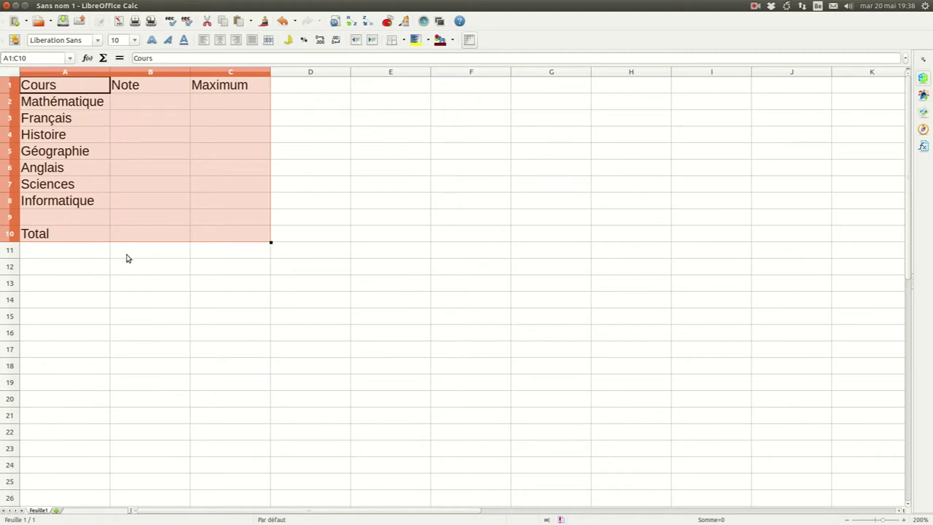
left_click(141, 236)
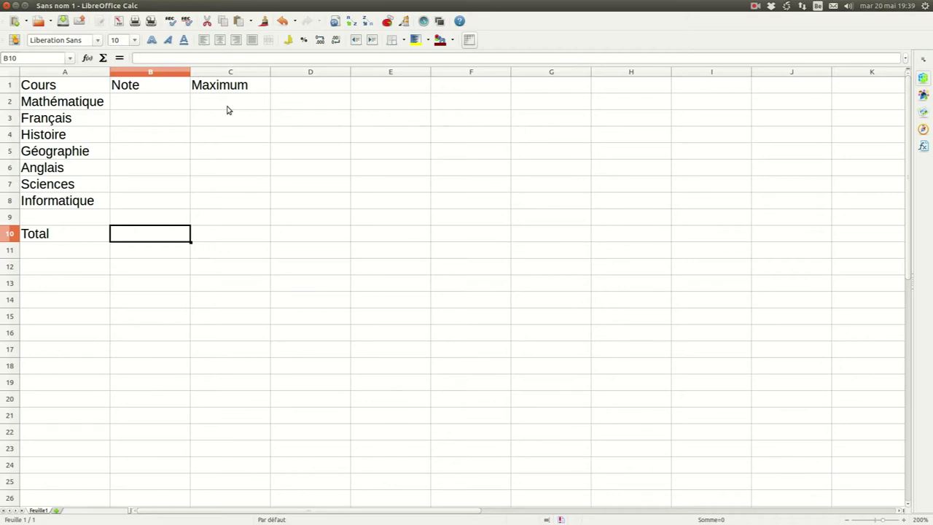
left_click_drag(83, 103, 76, 205)
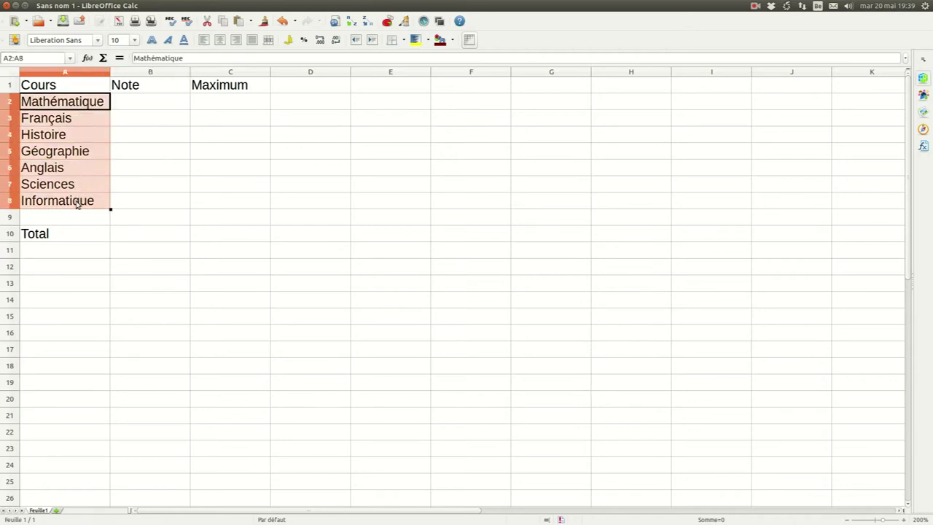
left_click(61, 105)
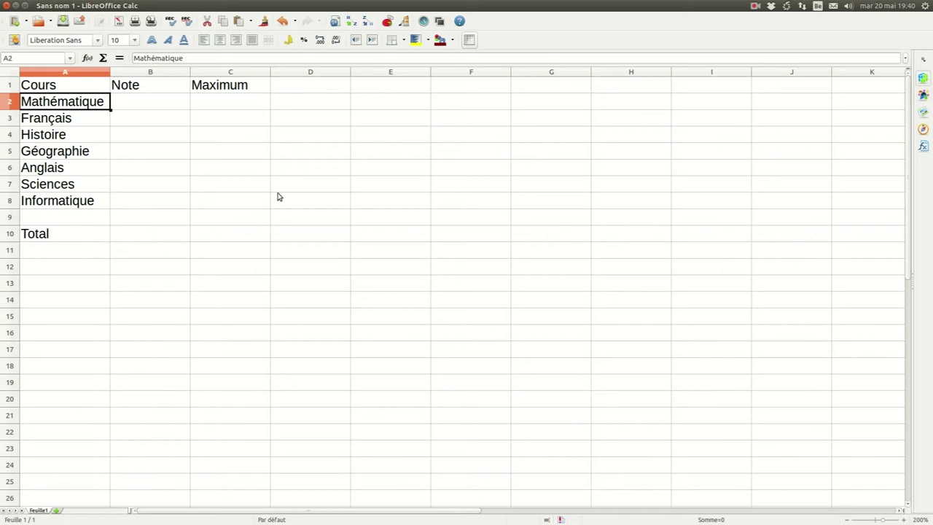
Enter a note of 15 and a maximum of 20 for Mathématique
left_click(140, 105)
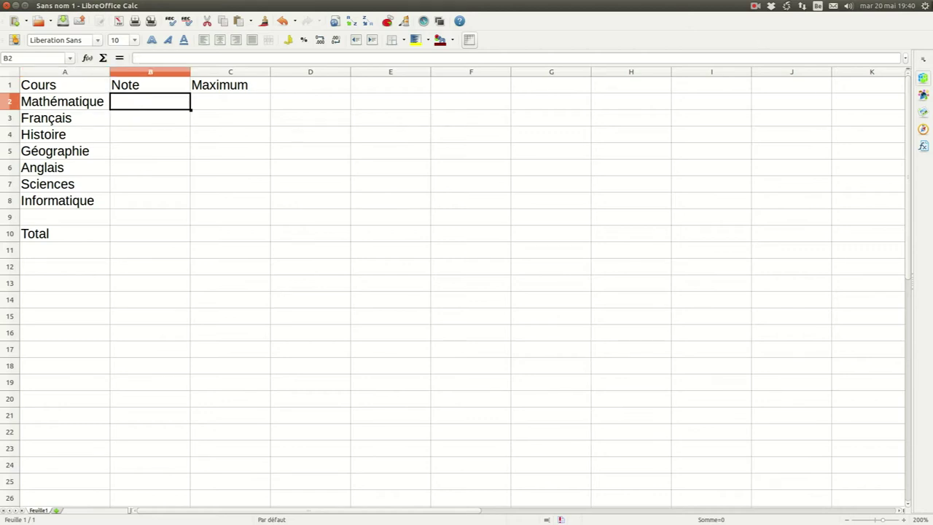
type("15")
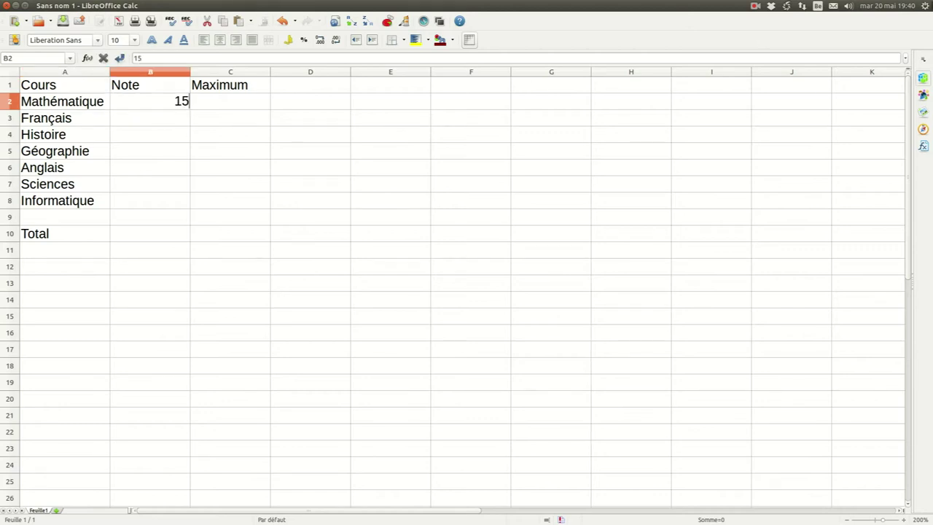
key("Tab")
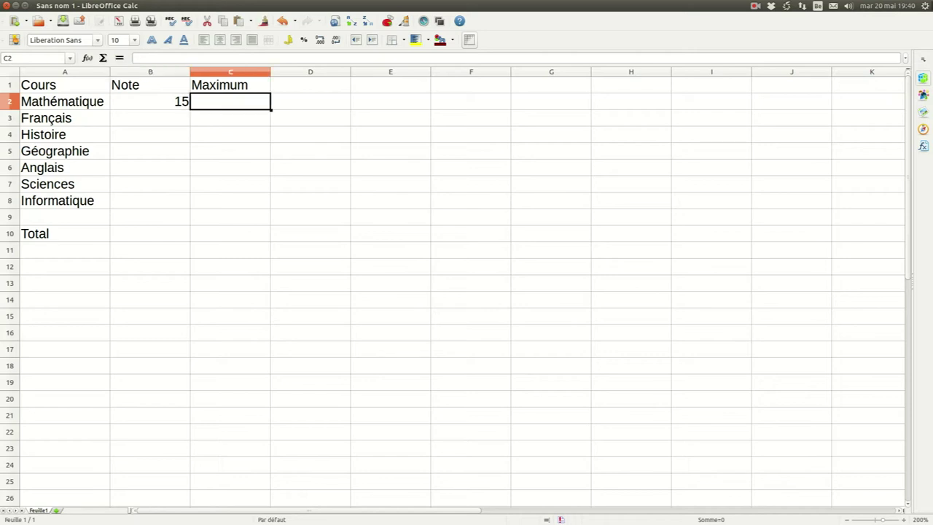
type("20")
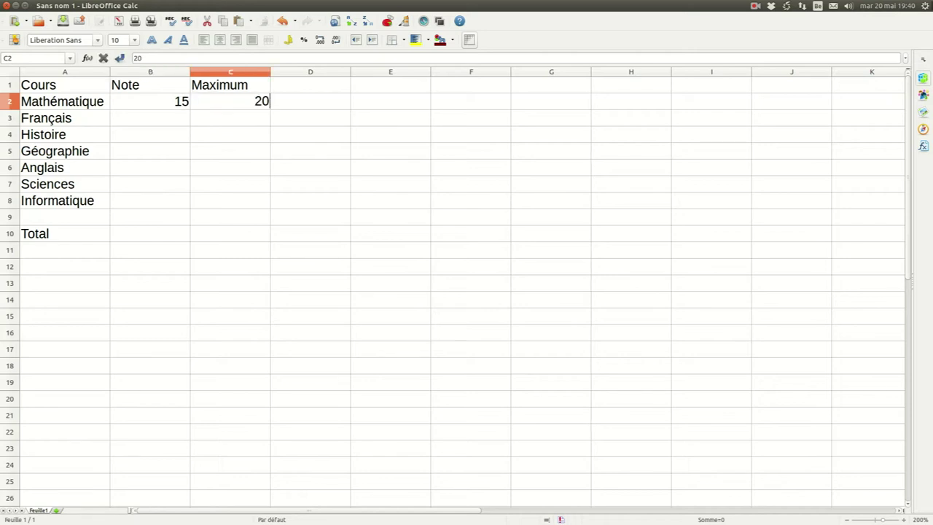
key("Return")
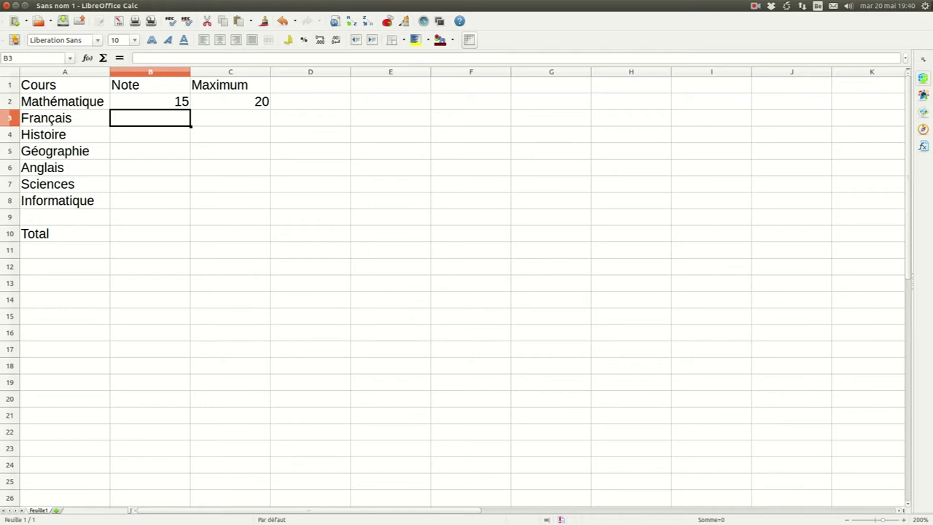
Enter a note of 18 and a maximum of 25 for Français
type("18")
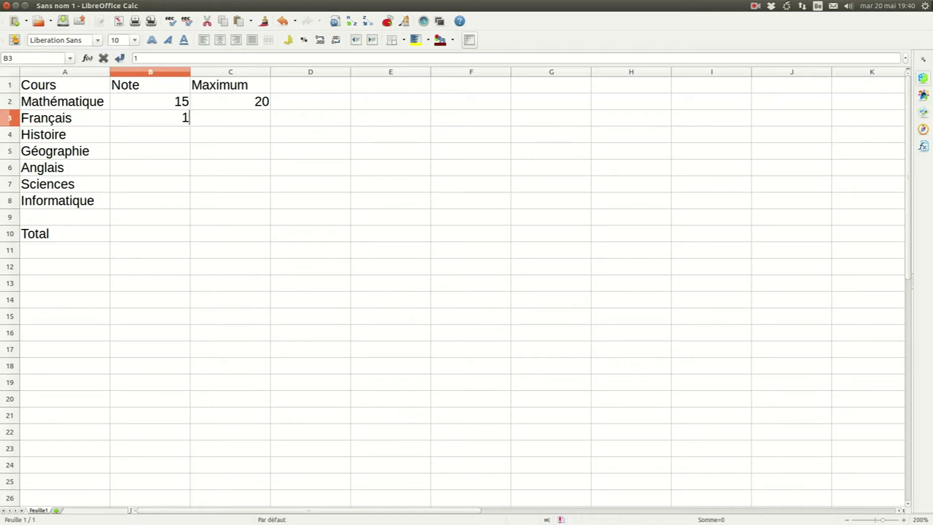
key("Tab")
type("25")
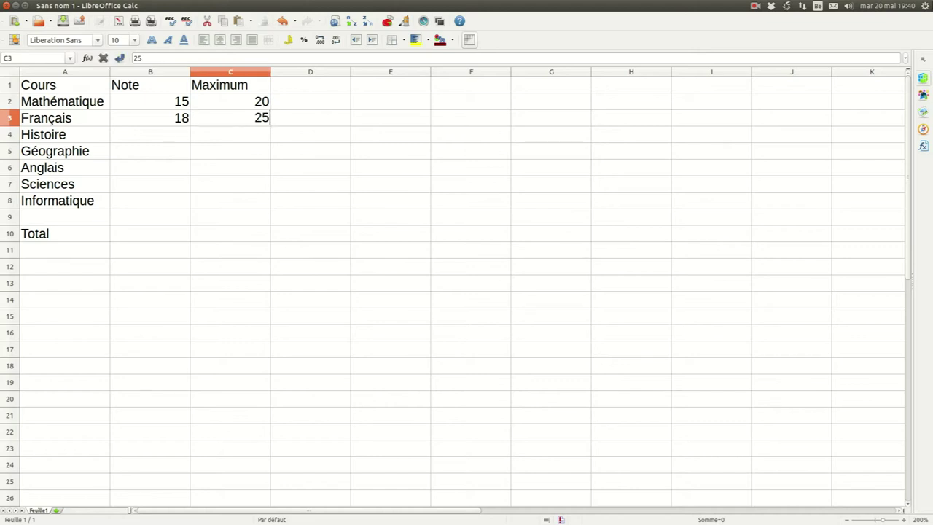
key("Return")
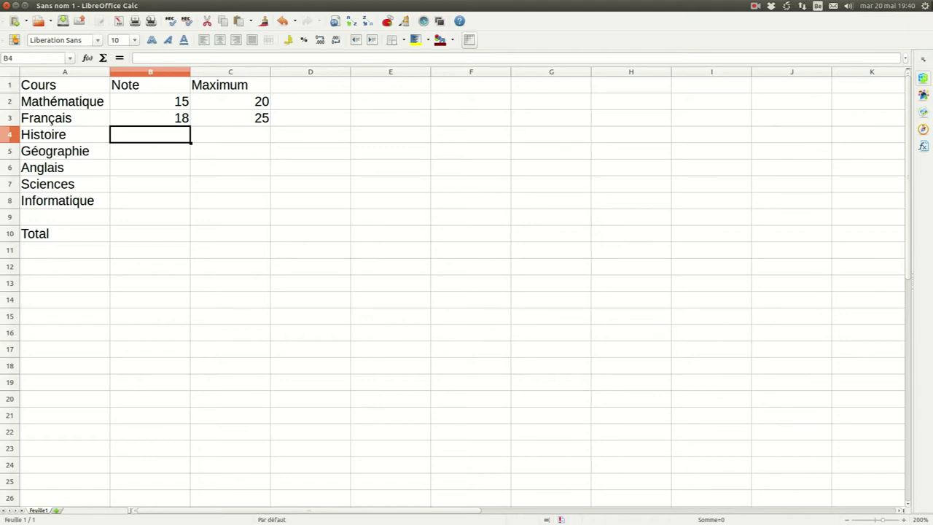
Review the notes and maximums of Mathématique and Français cell by cell, and end on the Histoire note cell B4
key("Up")
key("Up")
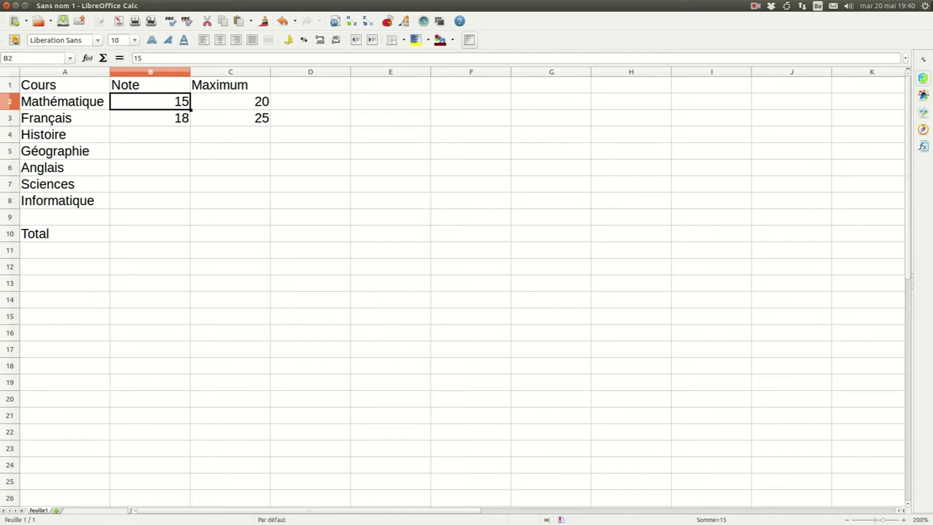
key("Right")
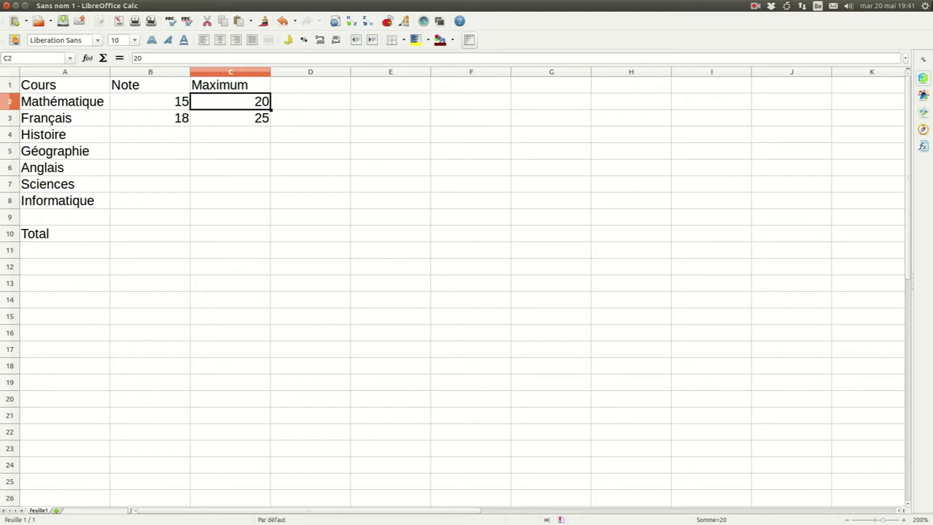
left_click(150, 118)
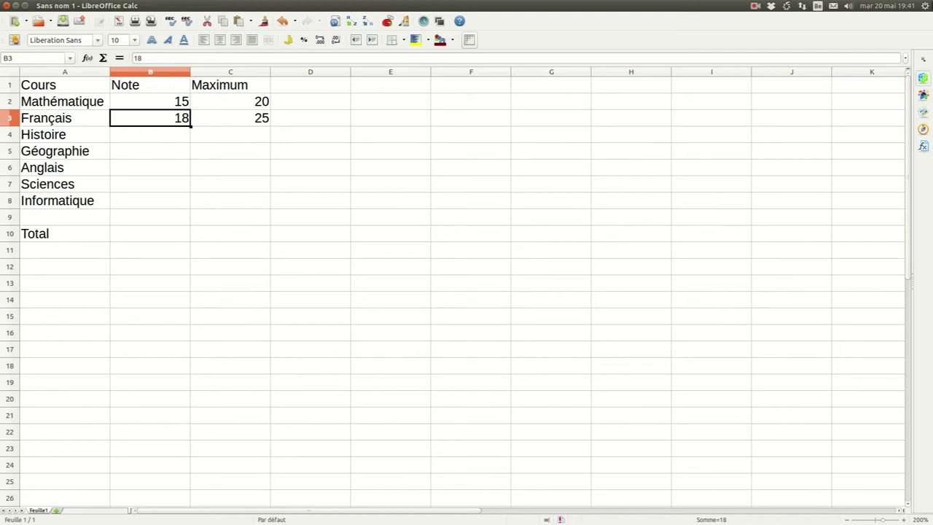
left_click(230, 117)
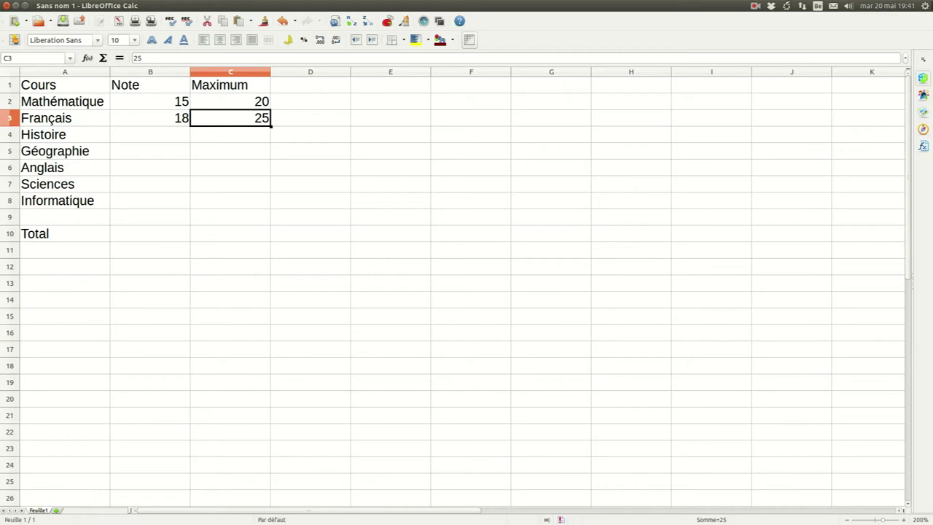
key("Right")
key("Right")
key("Right")
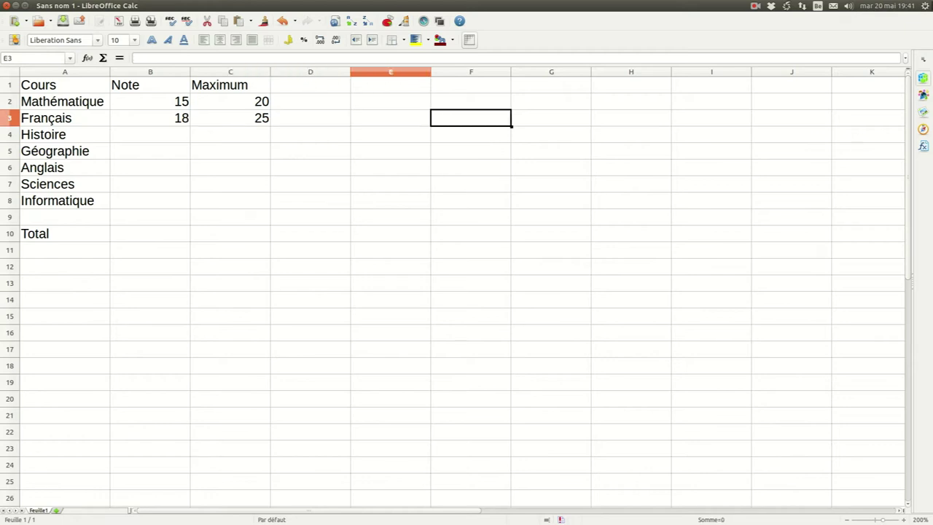
key("Right")
key("Right")
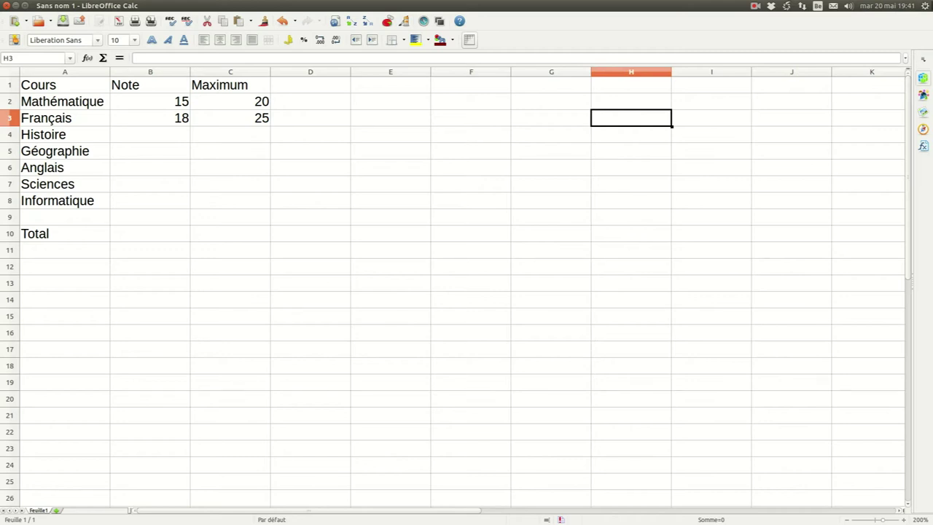
left_click(150, 134)
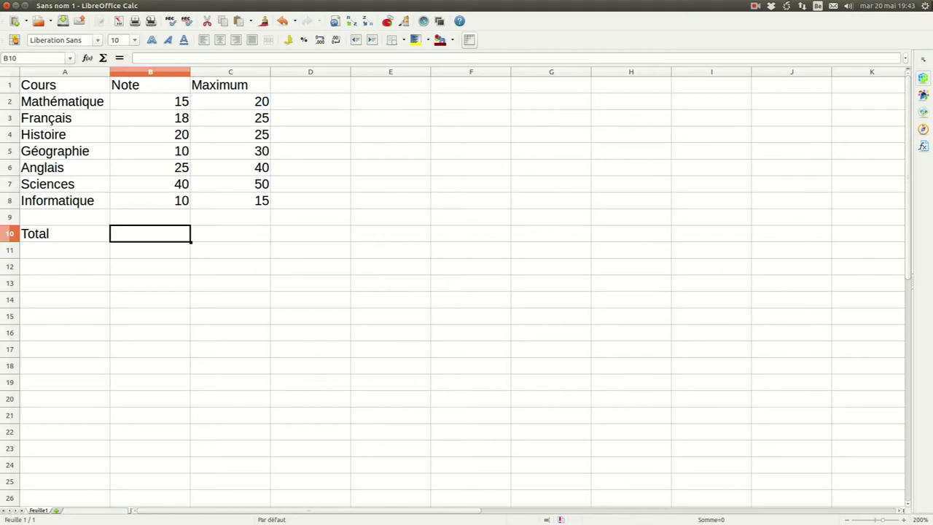
Try entering the sum 15+2 without an equals sign in the Note total cell B10, and clear the cell
type("15")
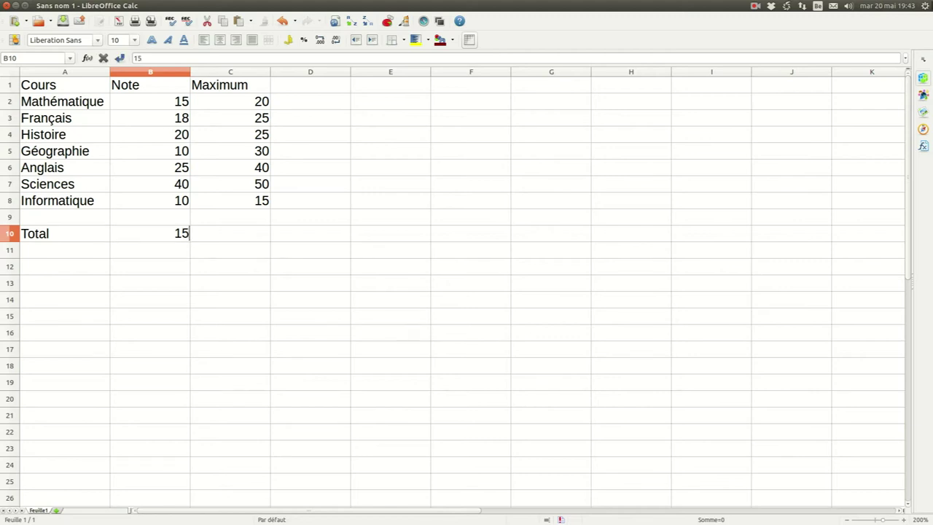
type("+2")
key("Return")
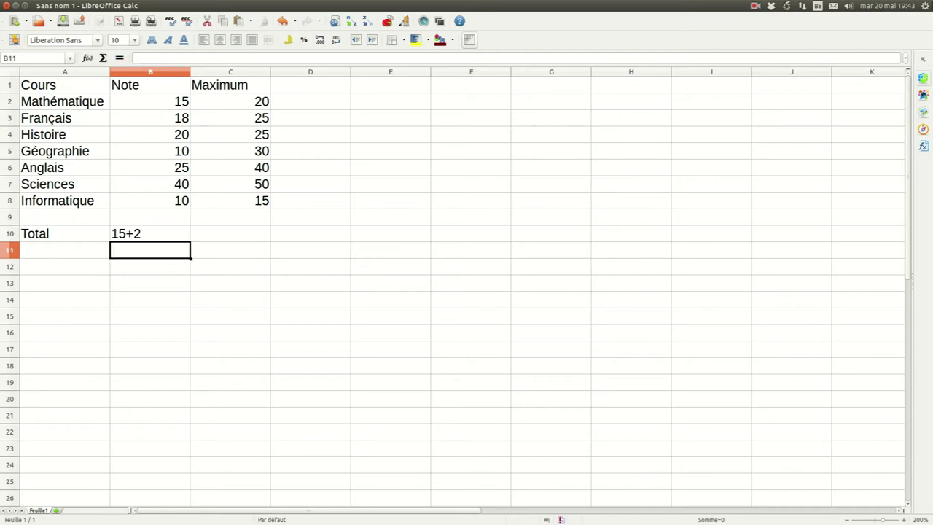
left_click(150, 233)
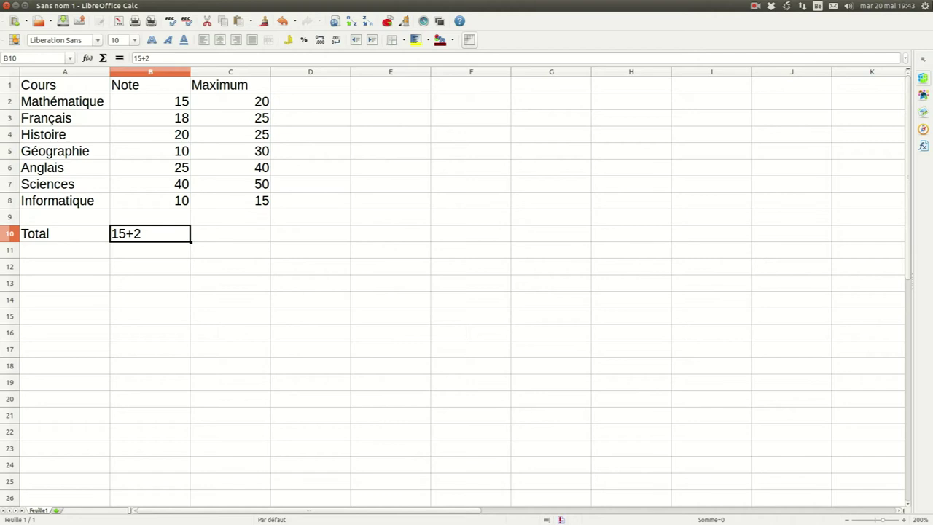
key("Delete")
Enter the formula =15+18+20+10+25+40+10 in the Note total cell B10 and reopen it to check its terms
type("=")
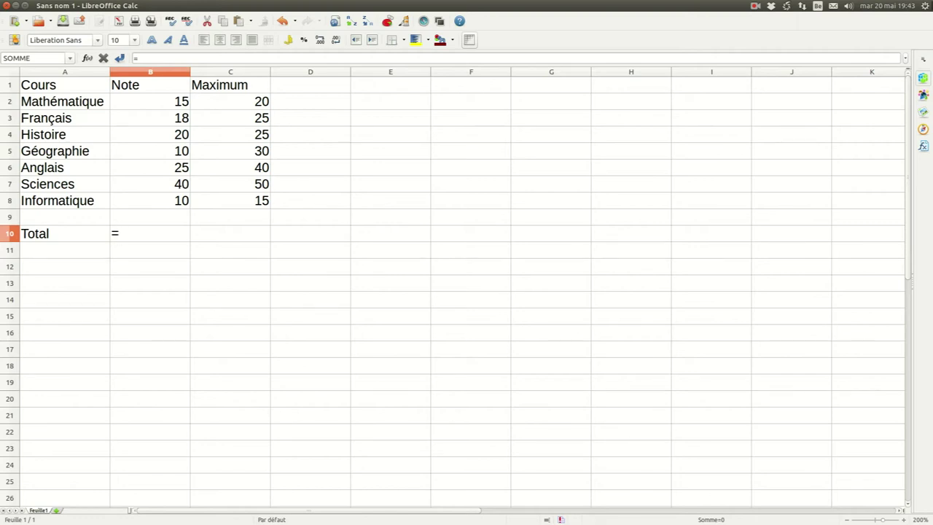
type("15+18+20+10")
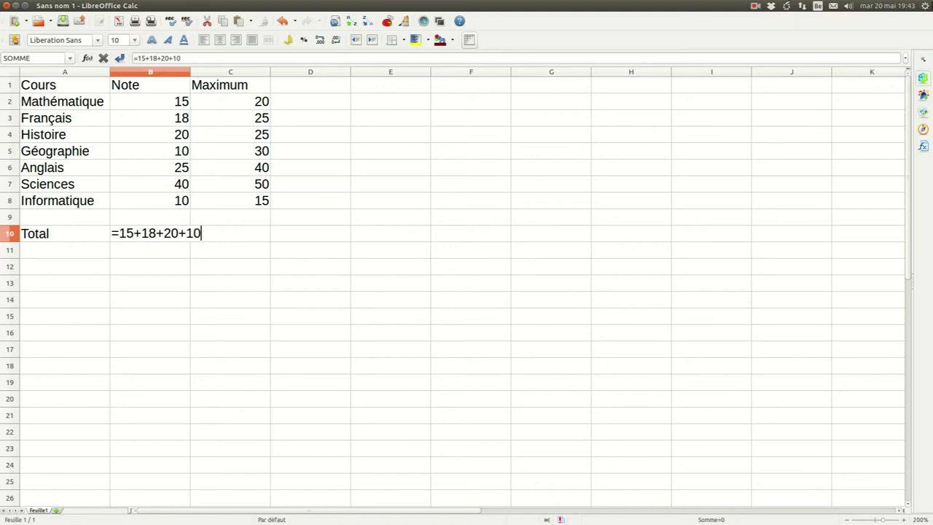
type("+25+40")
type("+10")
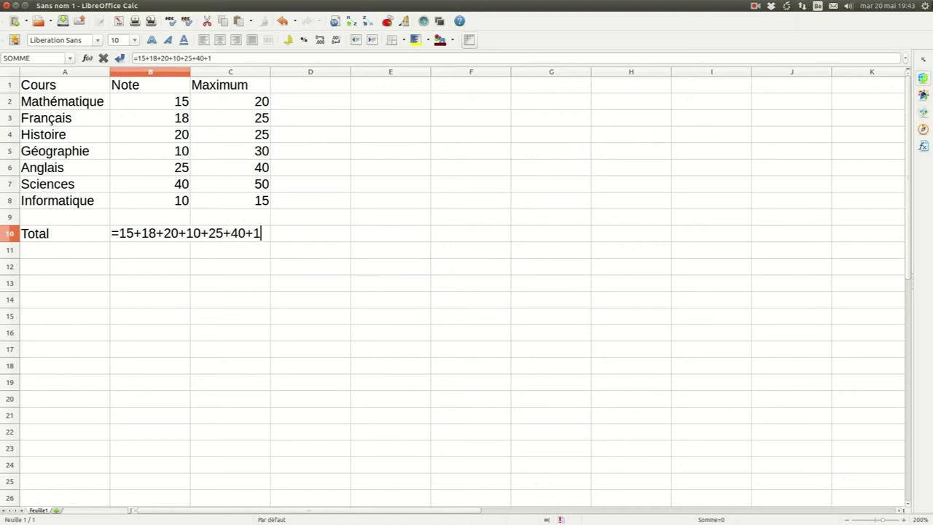
key("Return")
left_click(150, 233)
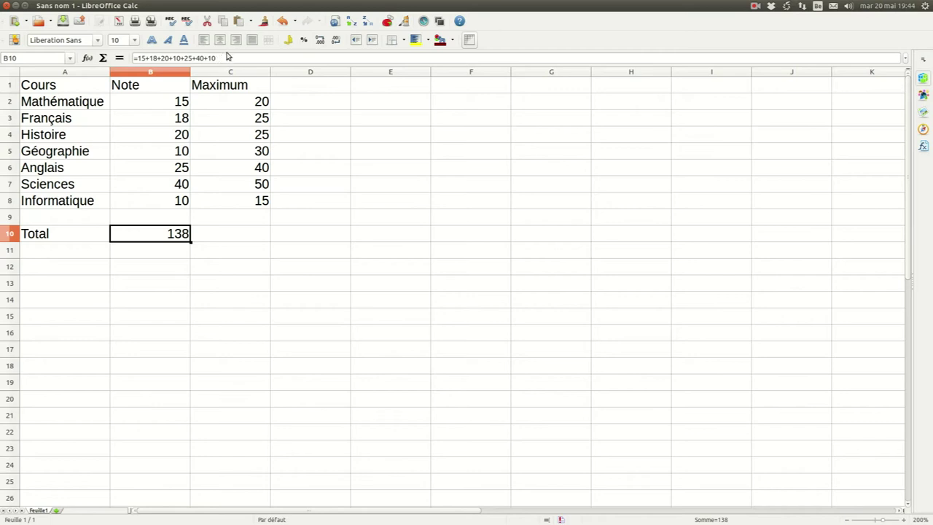
left_click(220, 58)
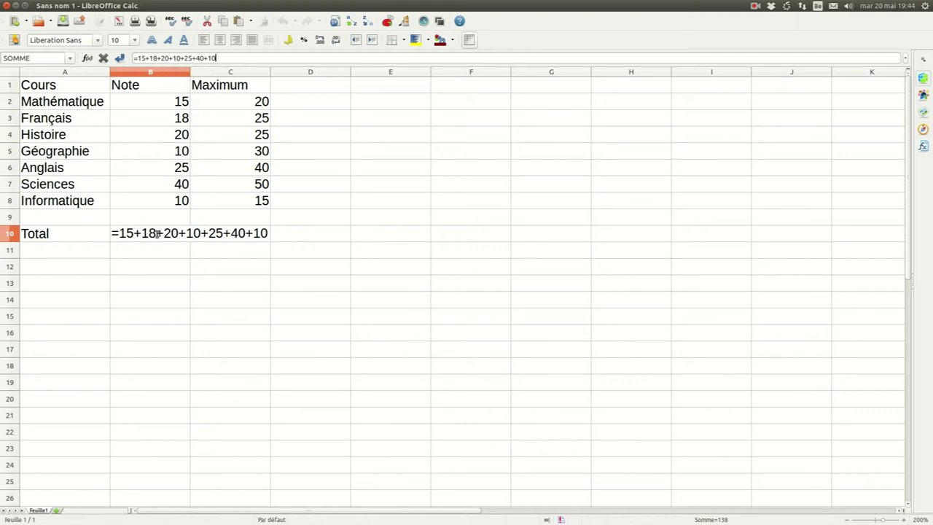
key("Return")
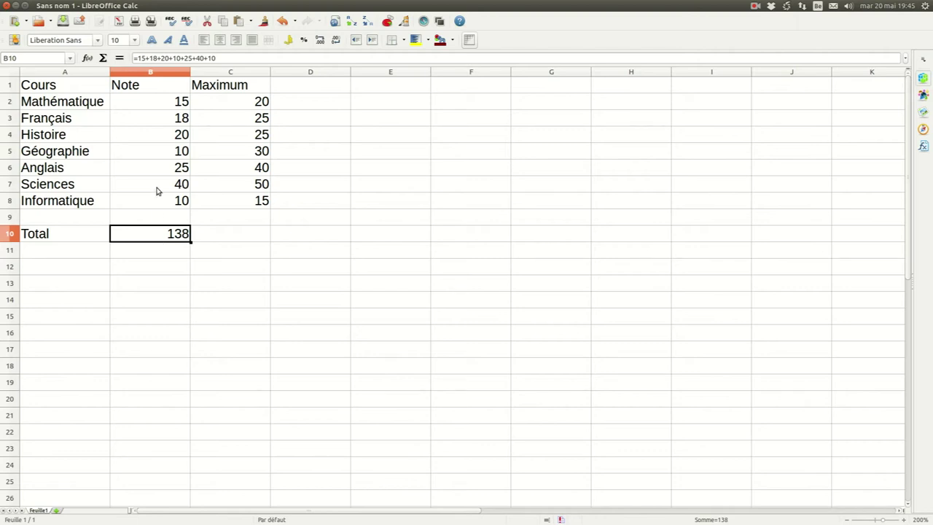
Set the Mathématique note in B2 to 17
left_click(178, 107)
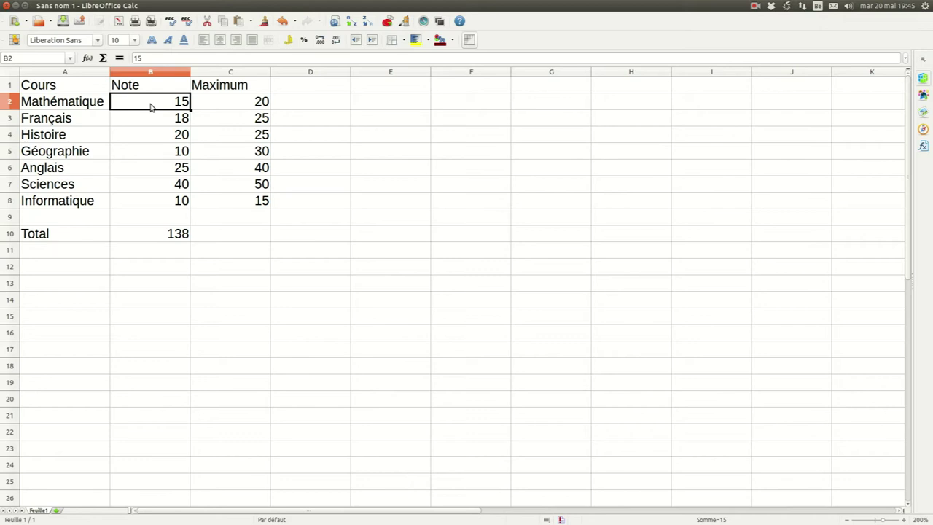
type("17")
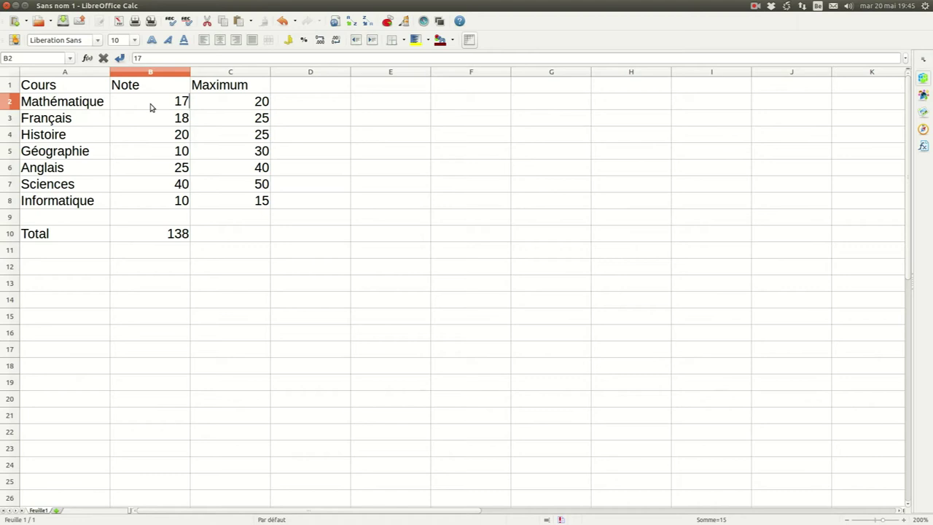
key("Return")
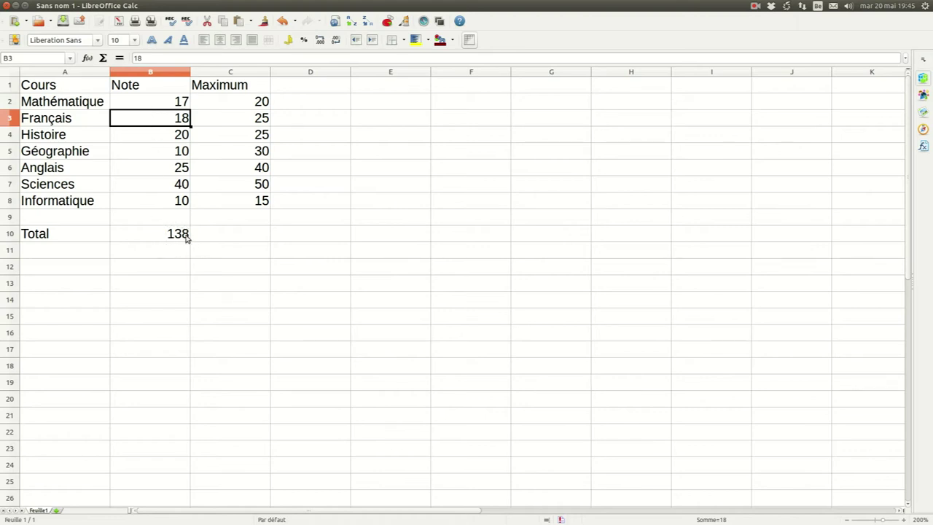
left_click(180, 103)
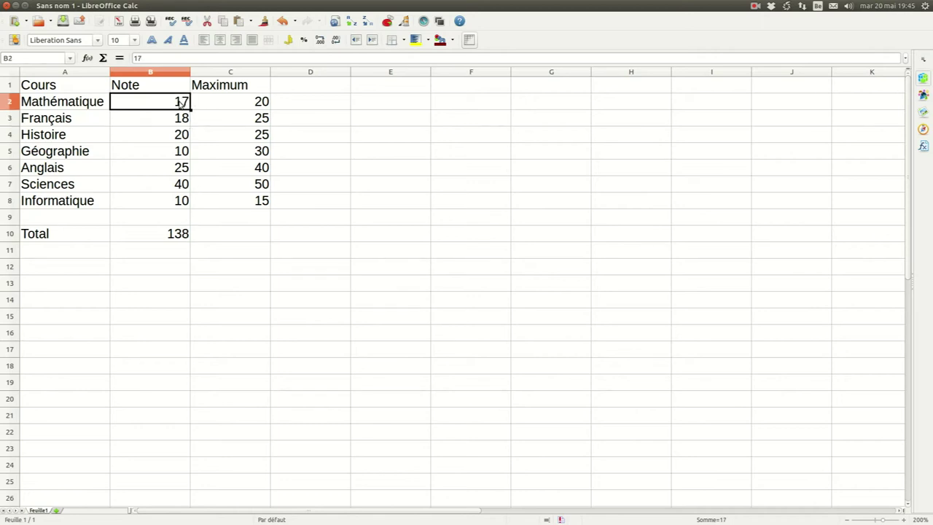
Edit the Note total formula in B10 so that its first term is 17
left_click(178, 237)
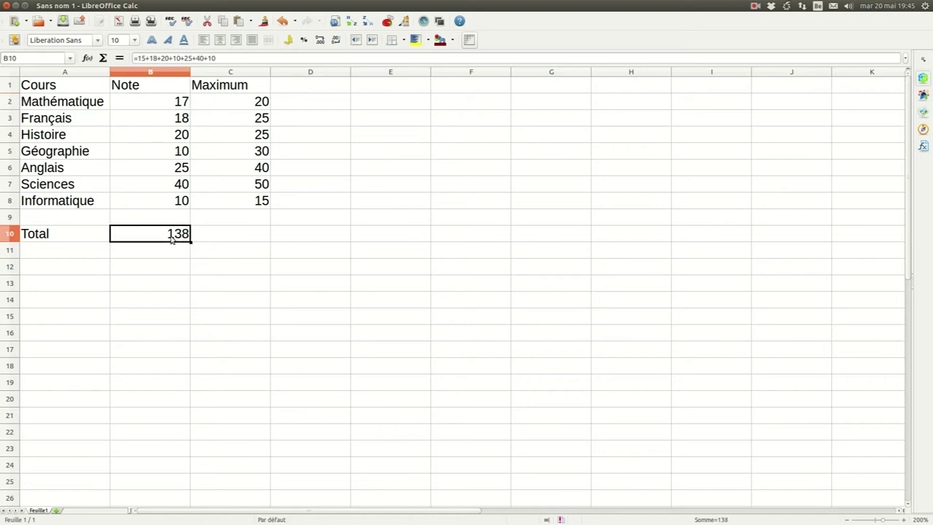
left_click(145, 58)
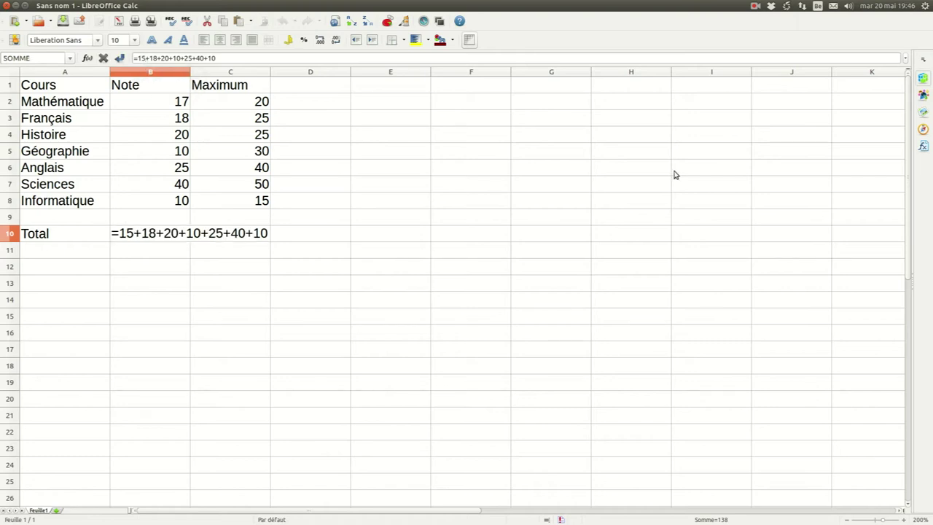
key("BackSpace")
type("7")
key("Return")
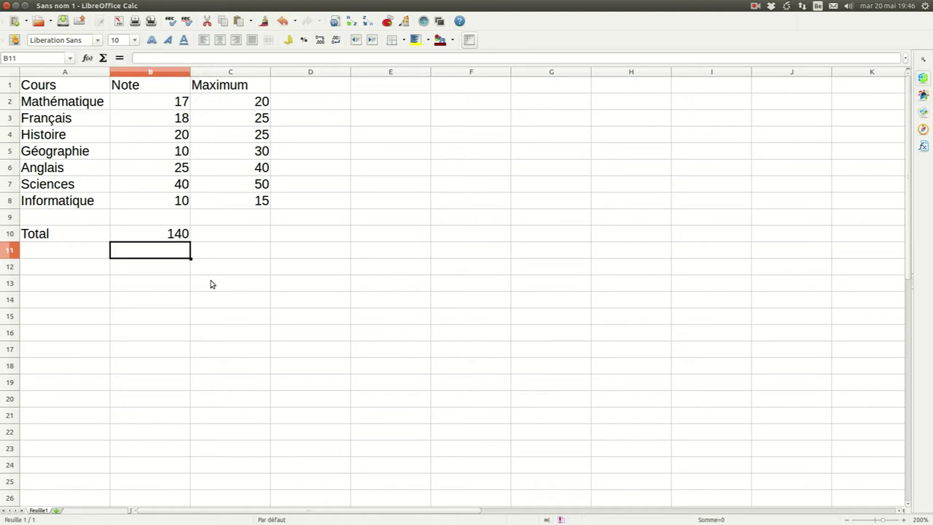
Replace the Note total formula in B10 with =B2, a reference to the Mathématique note
left_click(173, 233)
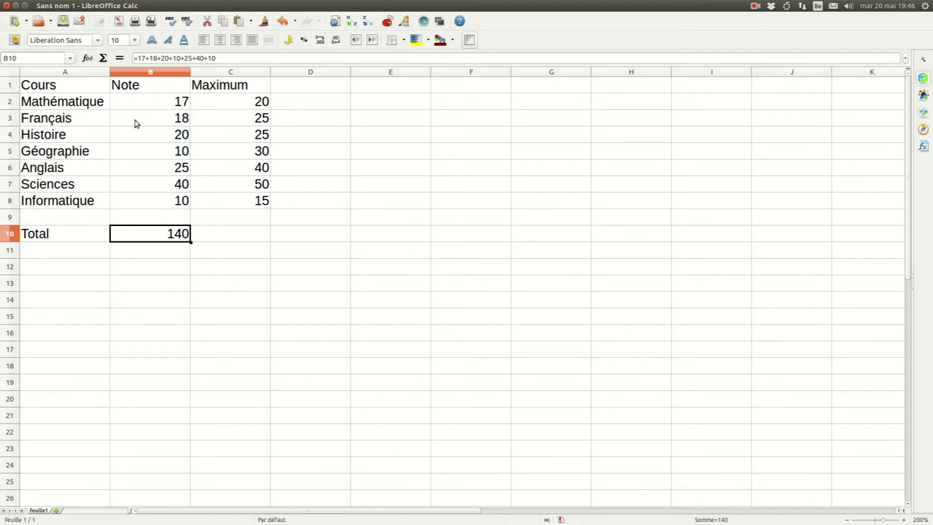
left_click(197, 254)
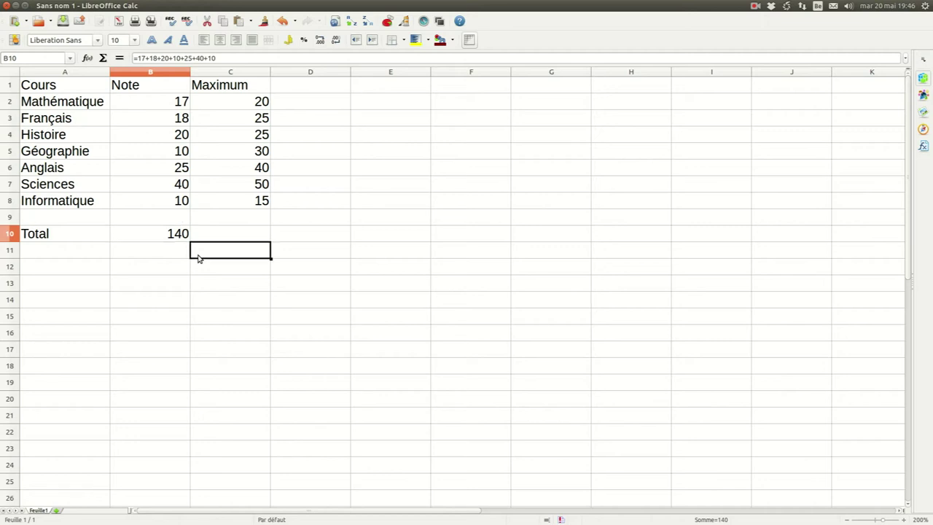
left_click(188, 235)
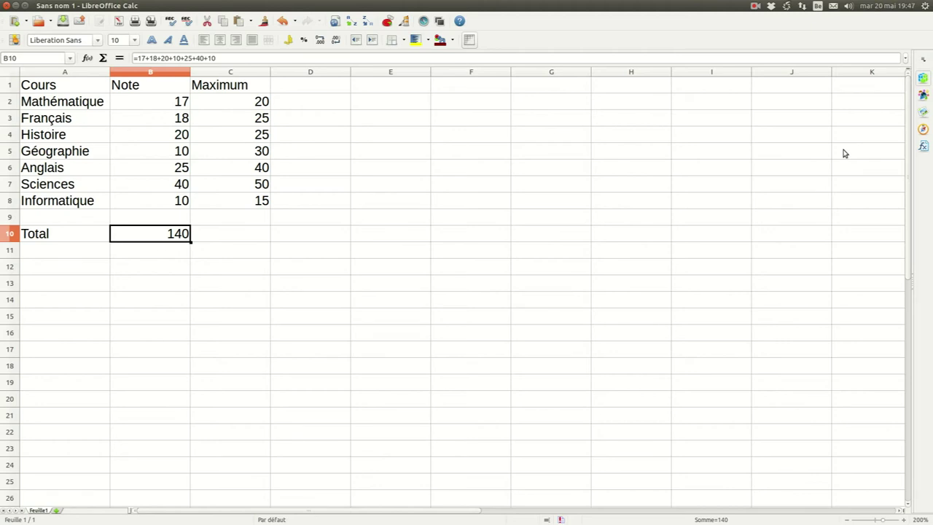
type("=")
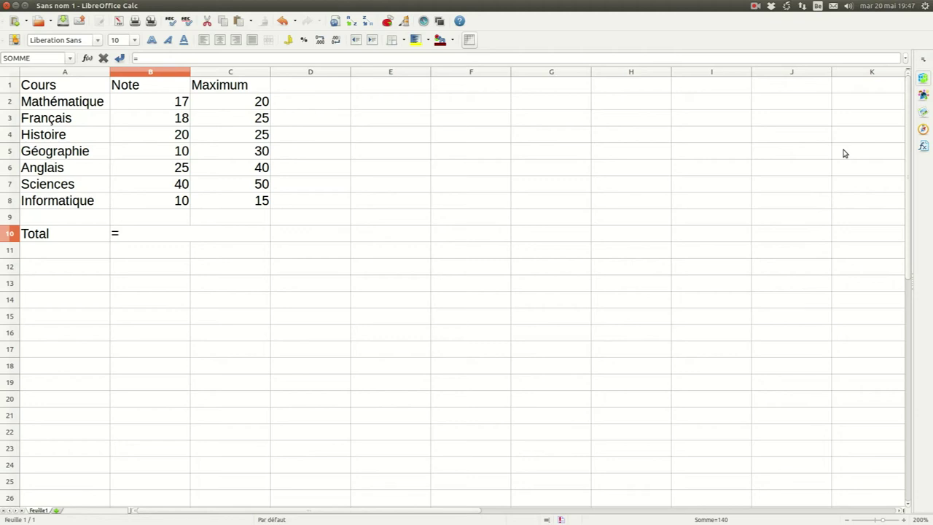
type("B2")
key("Return")
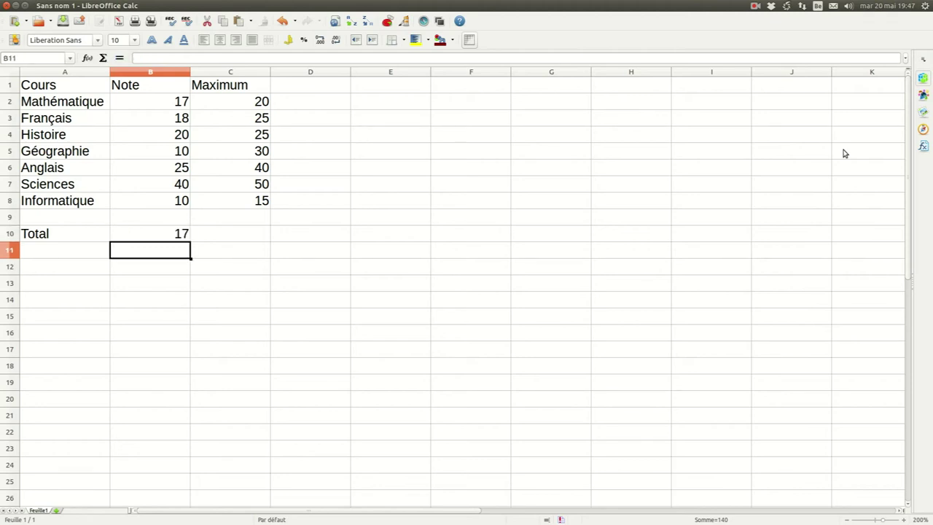
key("Up")
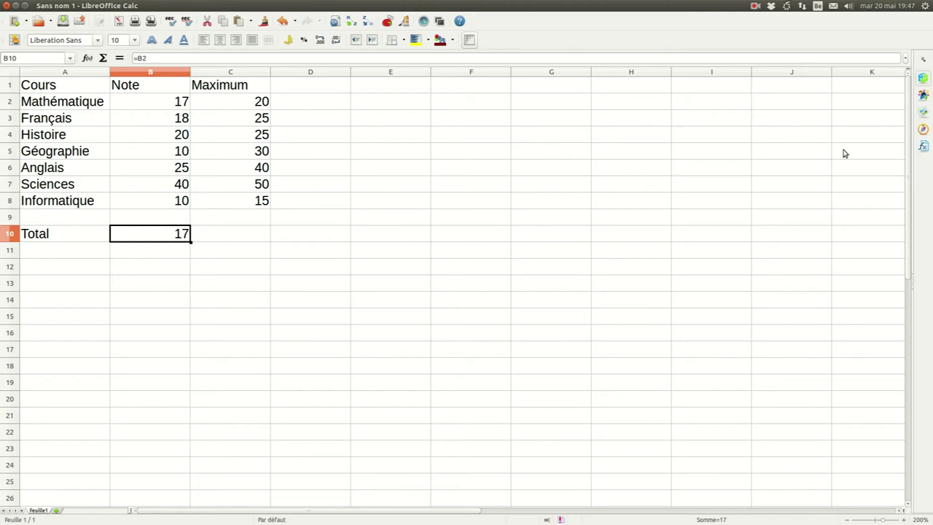
Set the Mathématique note in B2 to 15
left_click(178, 108)
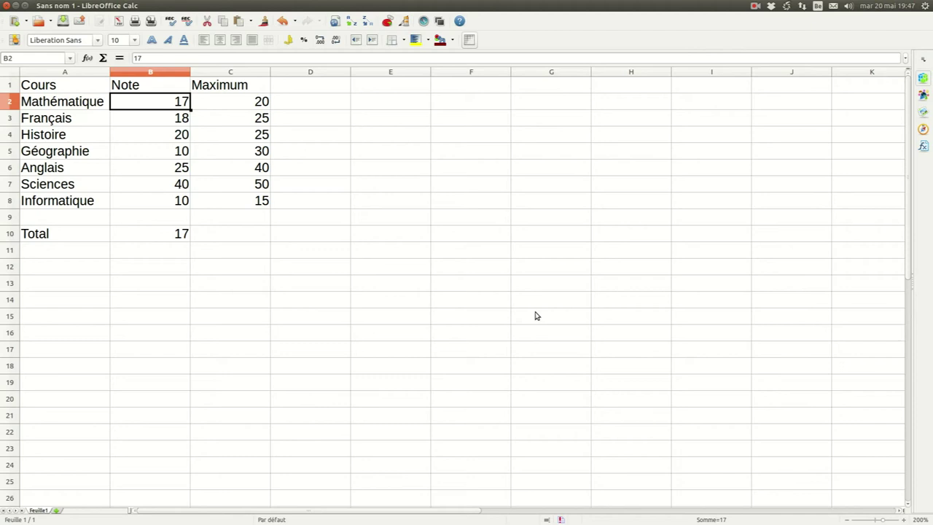
type("15")
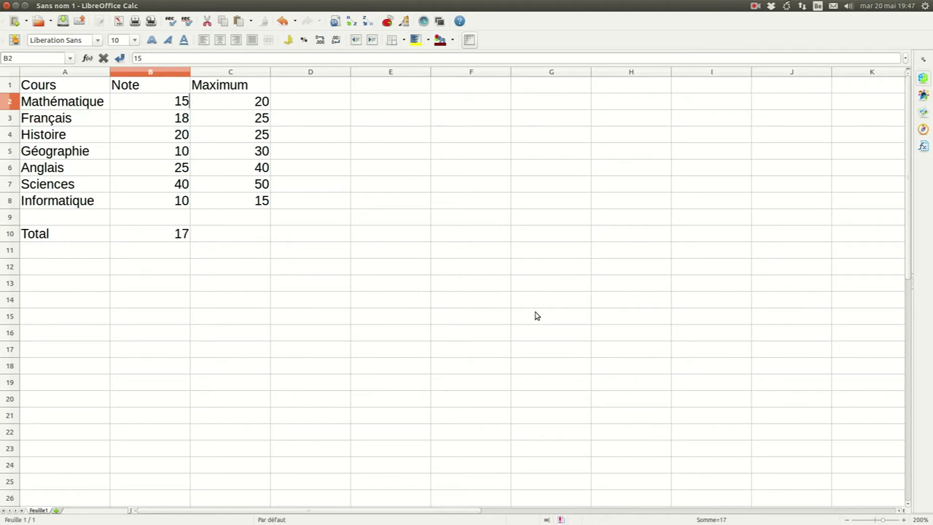
key("Return")
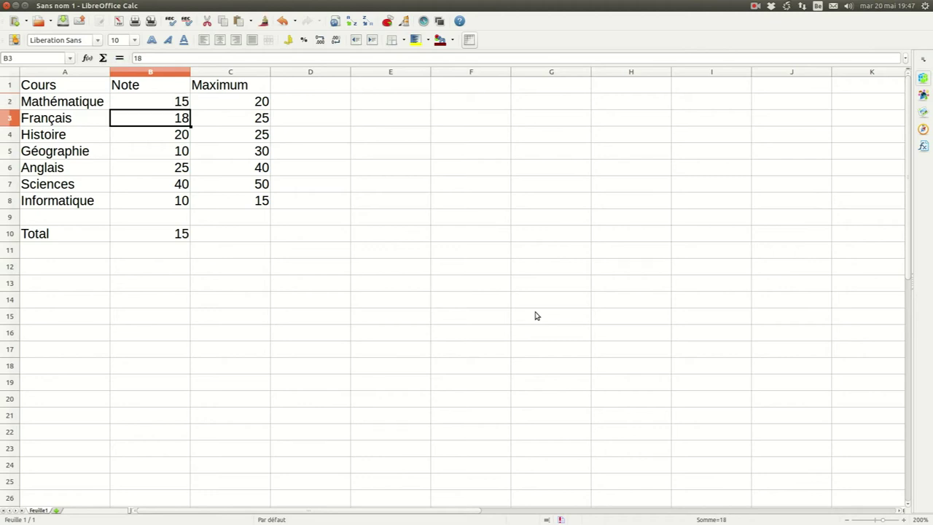
Enter the formula =B2+B3+B4+B5+B6+B7+B8 in the Note total cell B10 and reopen it to check its cell references
key("Up")
key("Down")
key("Down")
key("Down")
key("Down")
key("Down")
key("Down")
key("Down")
key("Down")
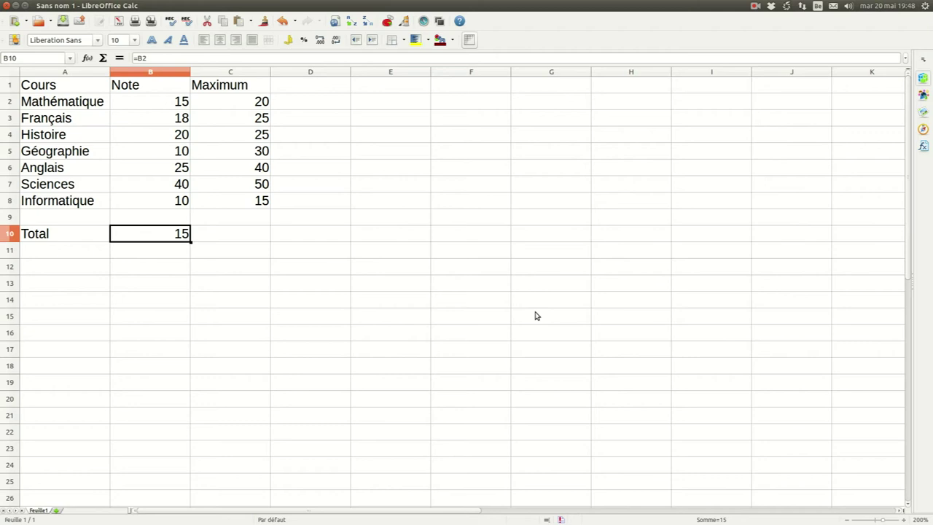
type("=")
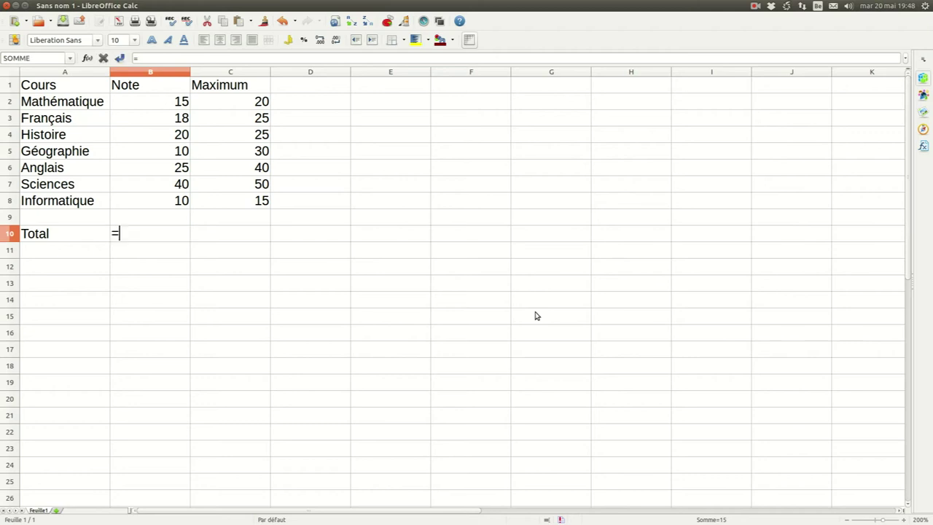
type("B2+B3+B4+")
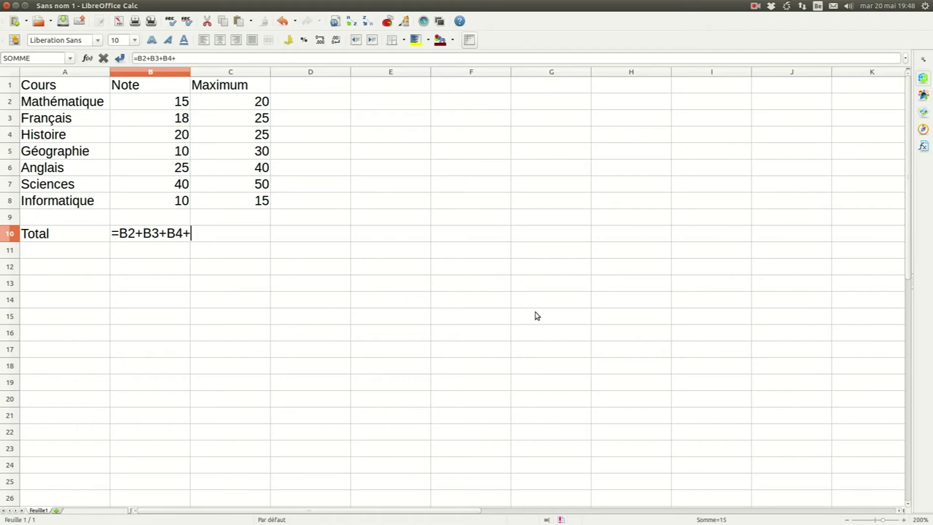
type("B5+B6+B")
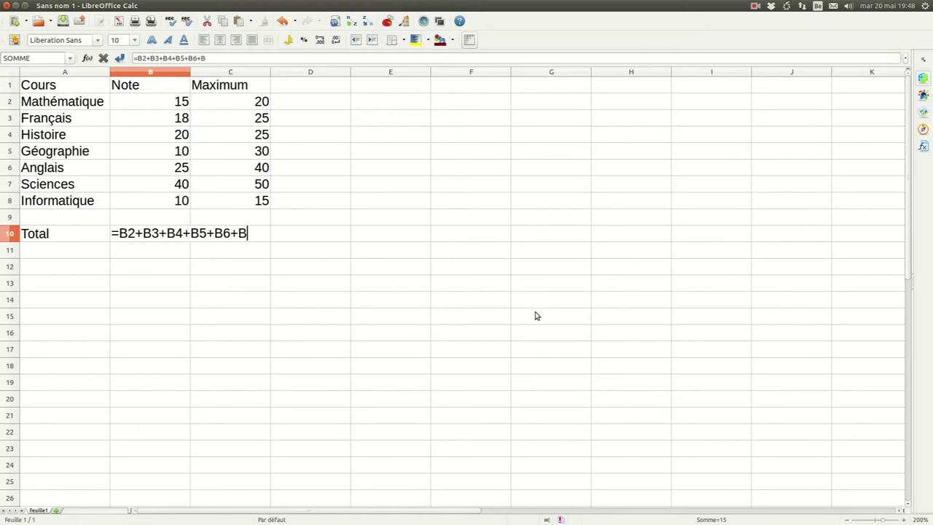
type("7+B8")
key("Return")
key("Up")
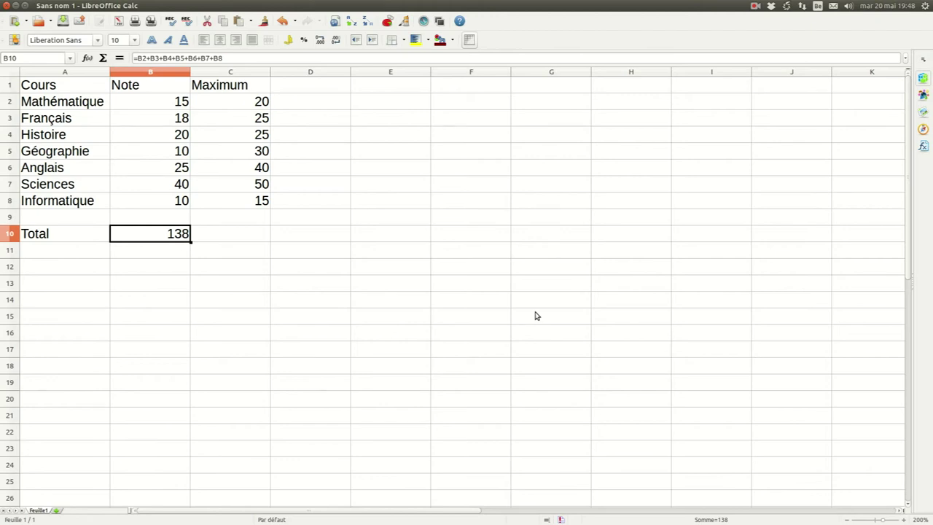
left_click(231, 57)
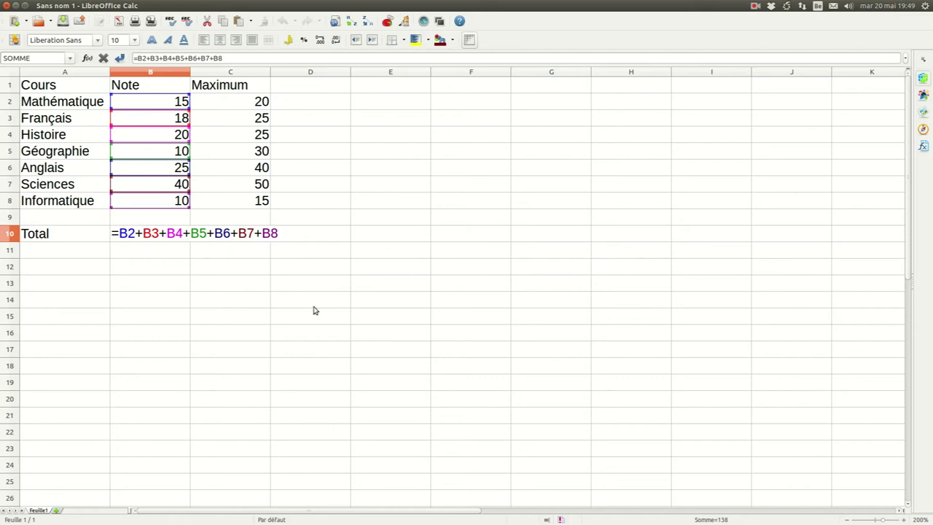
key("Return")
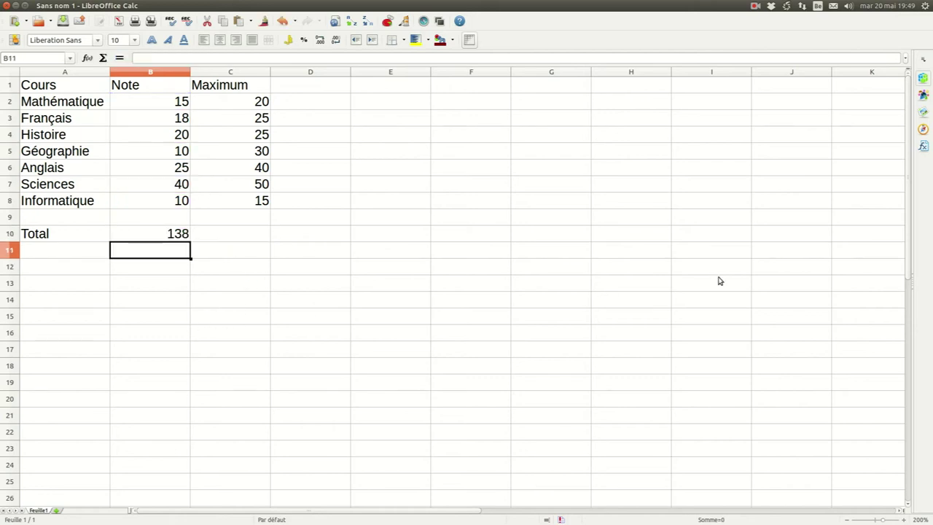
Clear B10 and rebuild =B2+B3+B4+B5+B6+B7+B8, inserting each reference by moving from cell to cell through the Note column
left_click(176, 235)
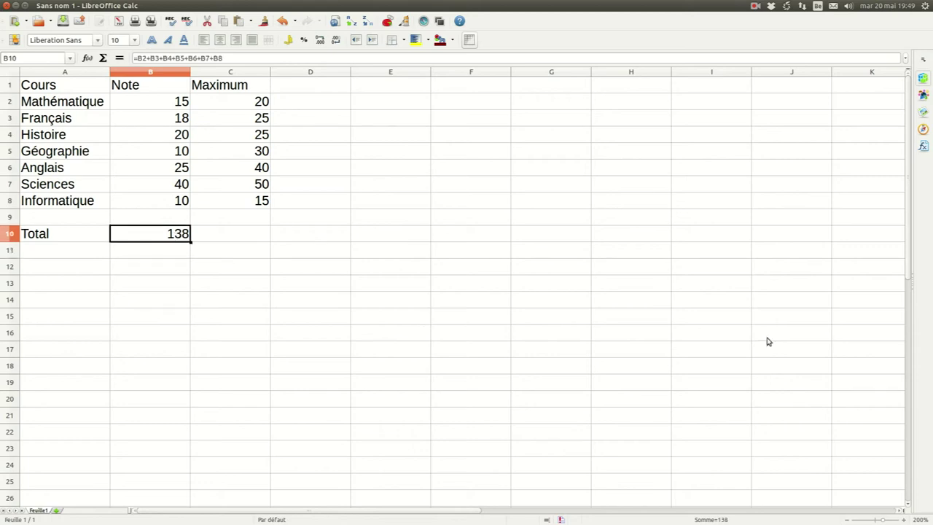
key("Delete")
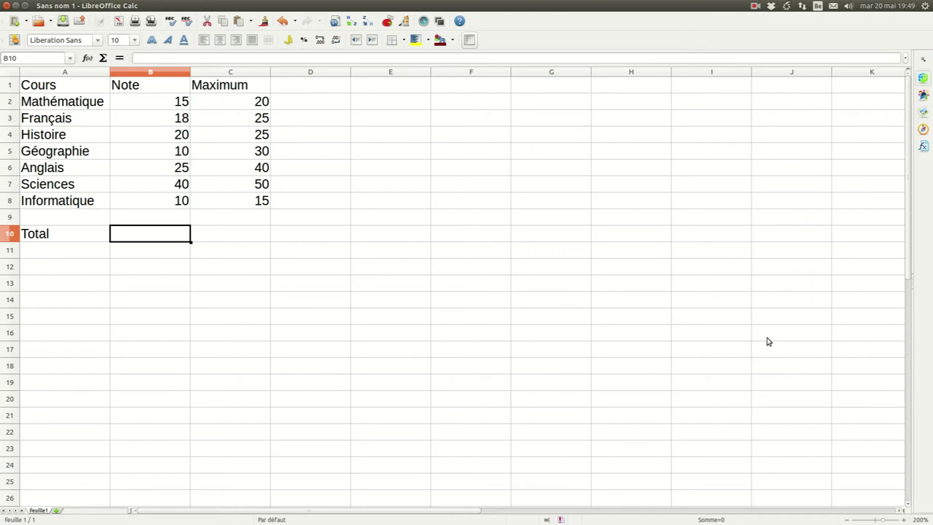
type("=")
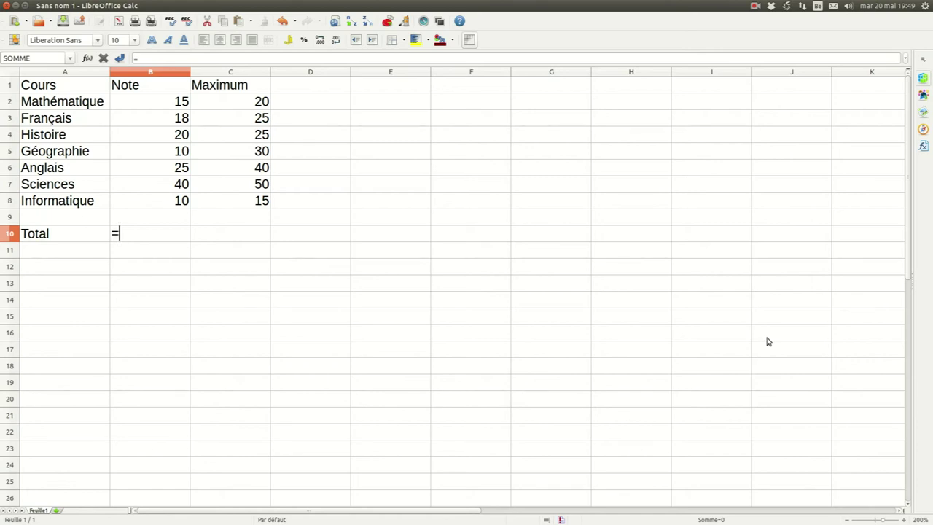
key("Up")
key("Up")
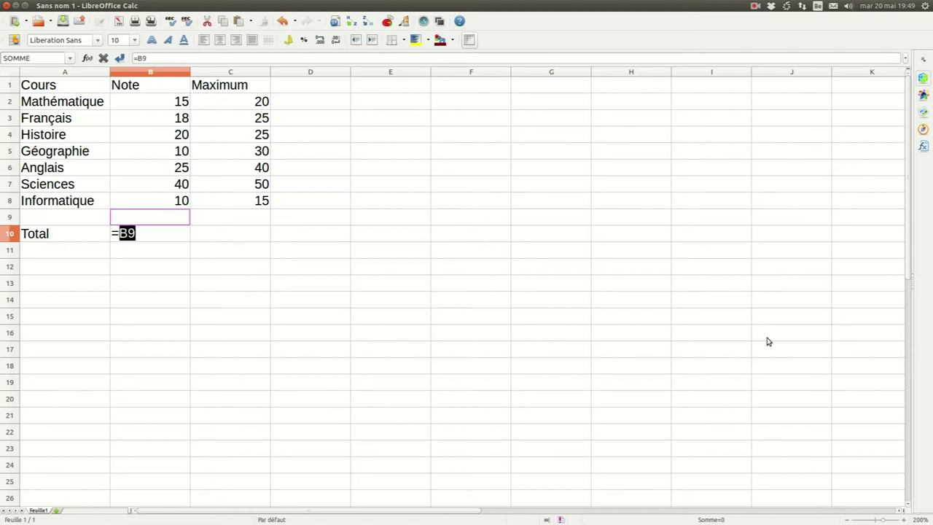
key("Up")
key("Up")
key("Up")
key("Up")
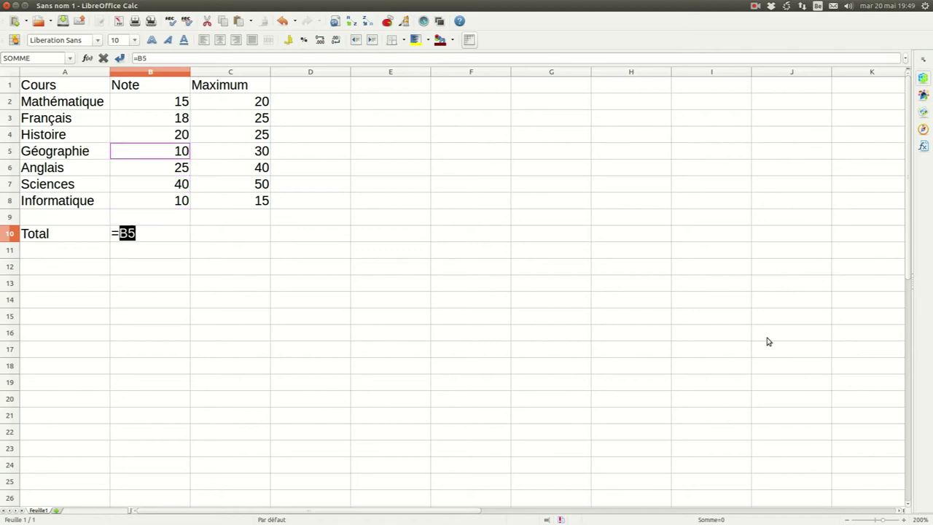
key("Up")
key("Up")
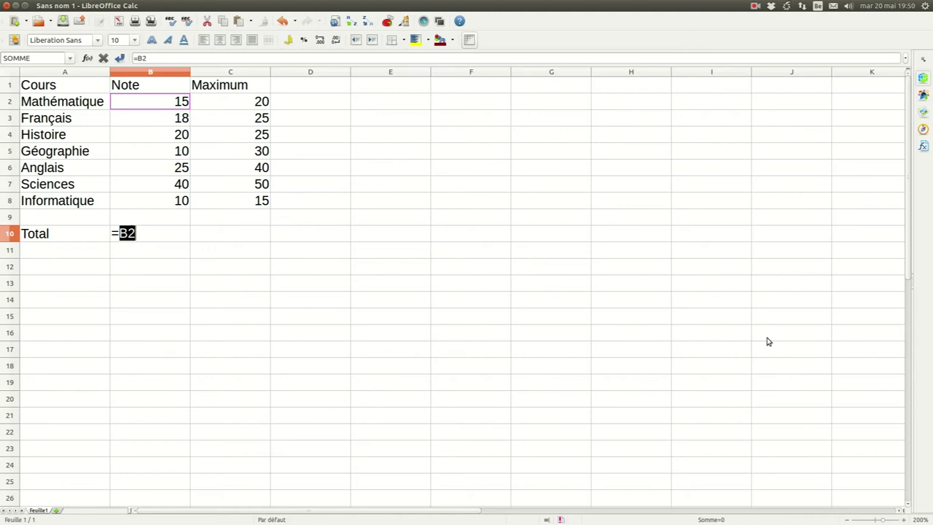
type("+")
key("Down")
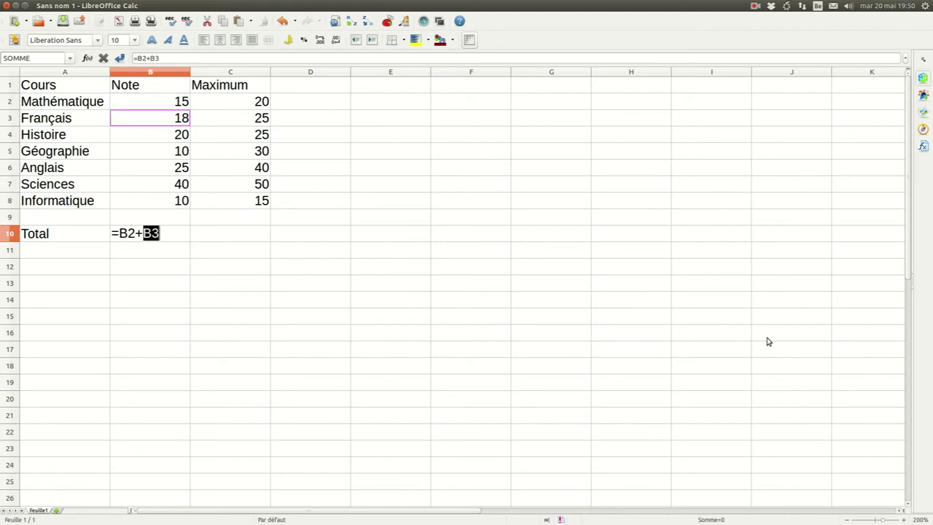
type("+")
key("Down")
type("+")
key("Down")
type("+")
key("Down")
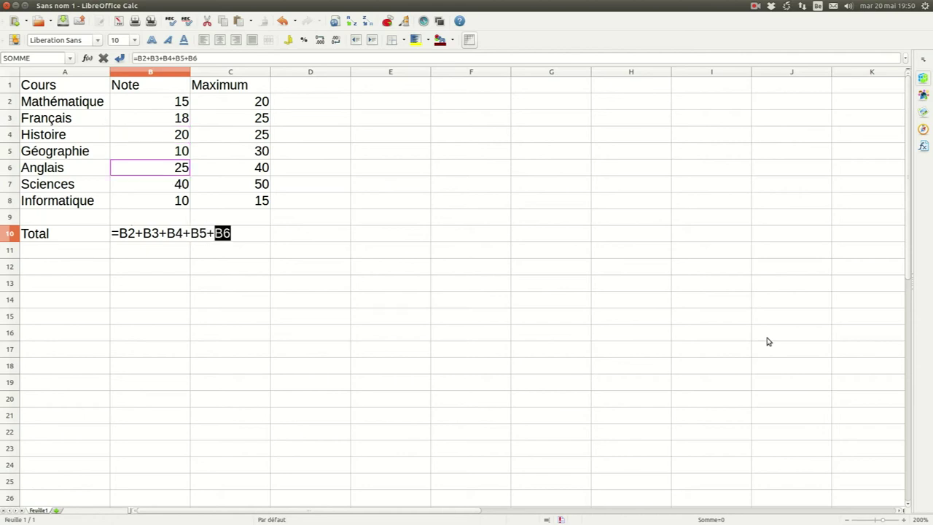
type("+")
key("Down")
type("+")
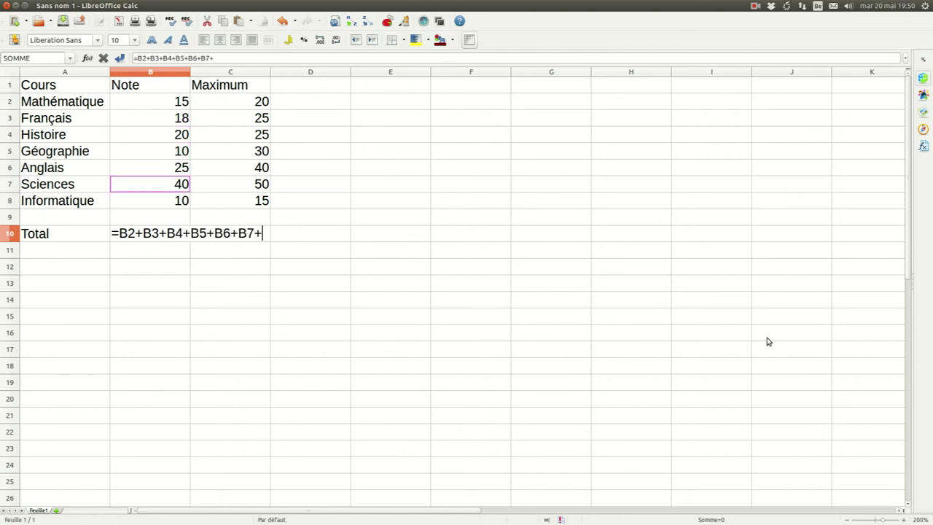
key("Down")
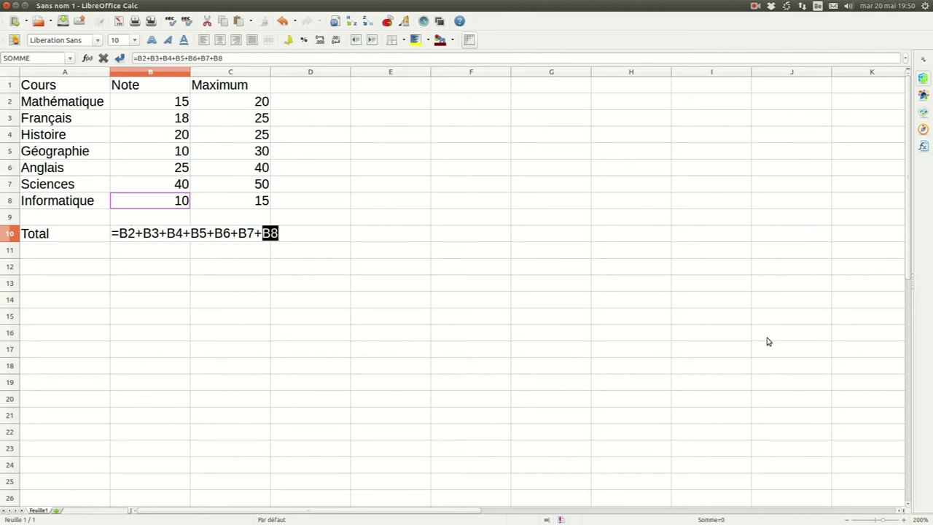
key("Return")
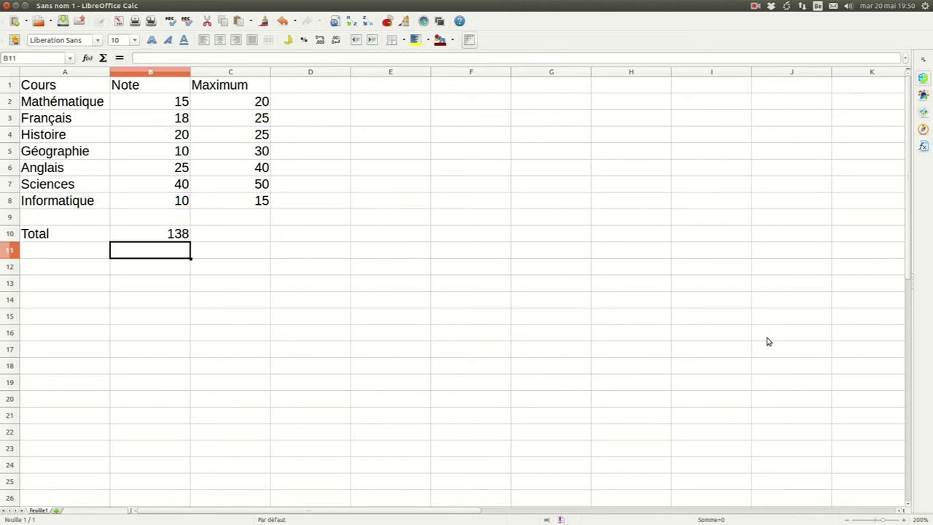
Clear the Note total in B10 again and enter =B2+B3+B4+B5+B6+B7+B8 by picking each note cell directly in the sheet
key("Up")
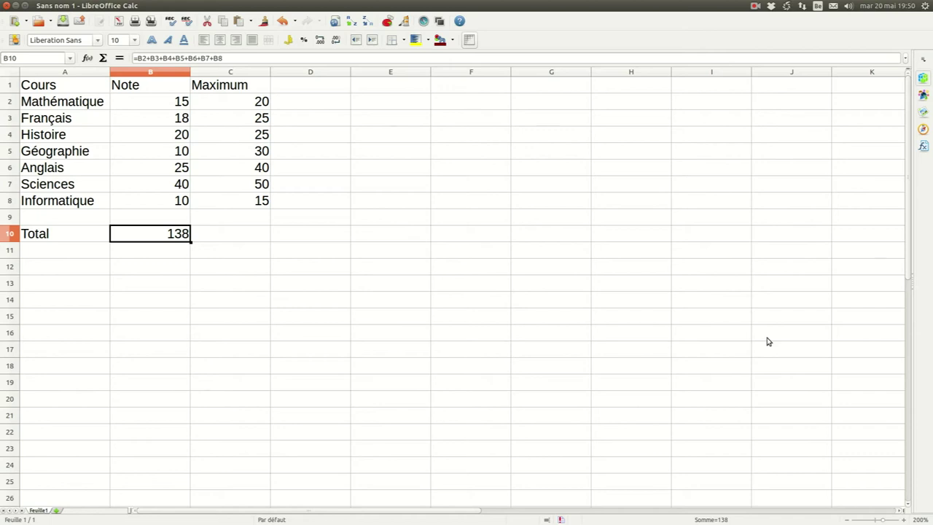
key("Delete")
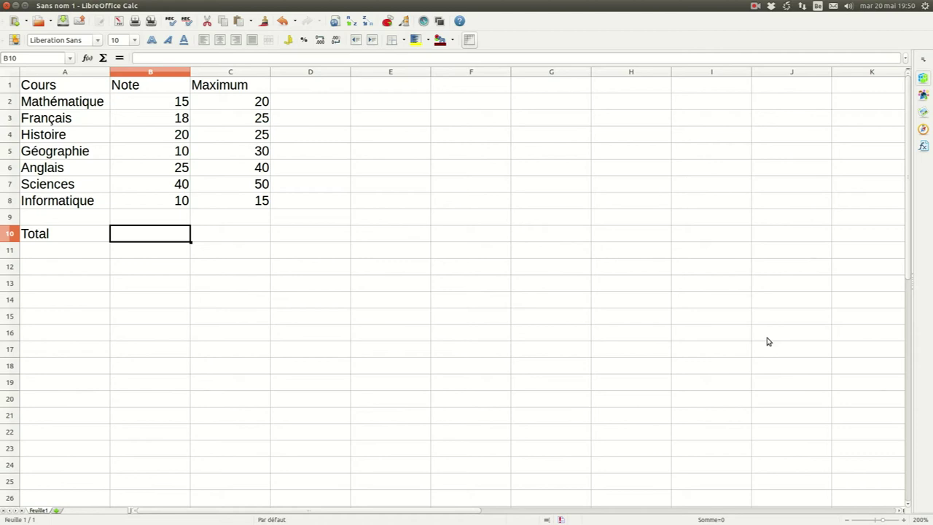
type("=")
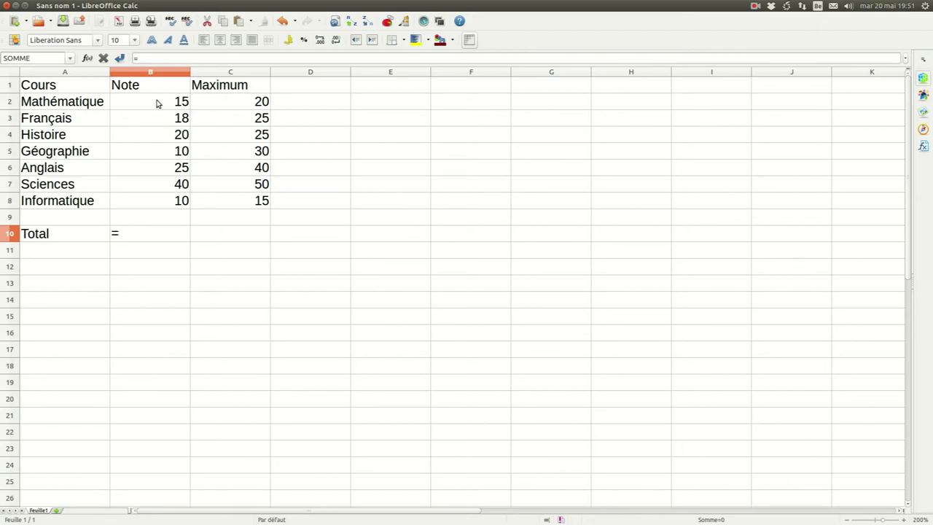
left_click(146, 105)
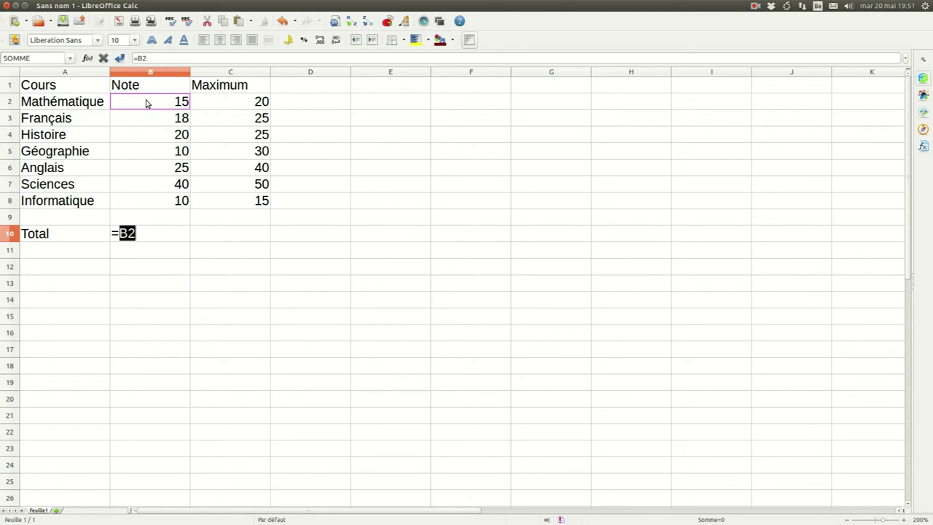
type("+")
left_click(149, 119)
type("+")
left_click(151, 138)
type("+")
left_click(146, 154)
type("+")
left_click(145, 170)
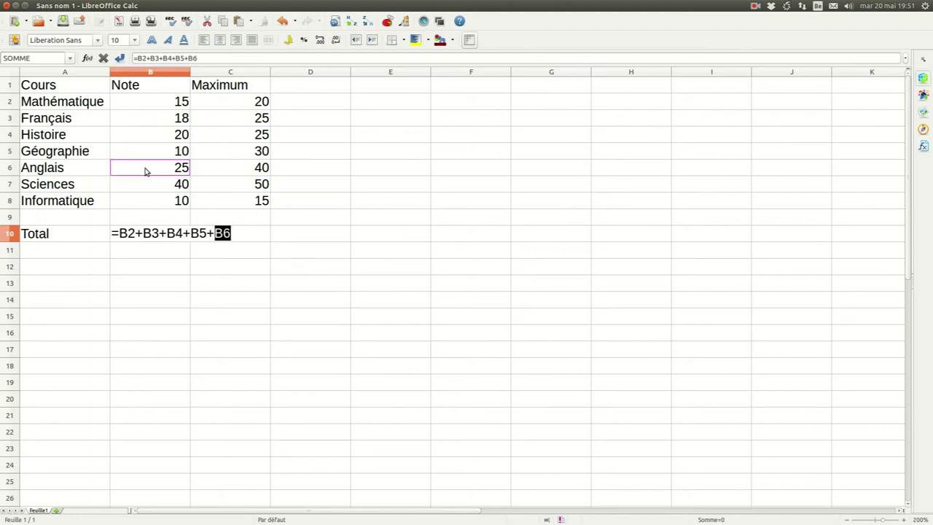
type("+")
left_click(145, 185)
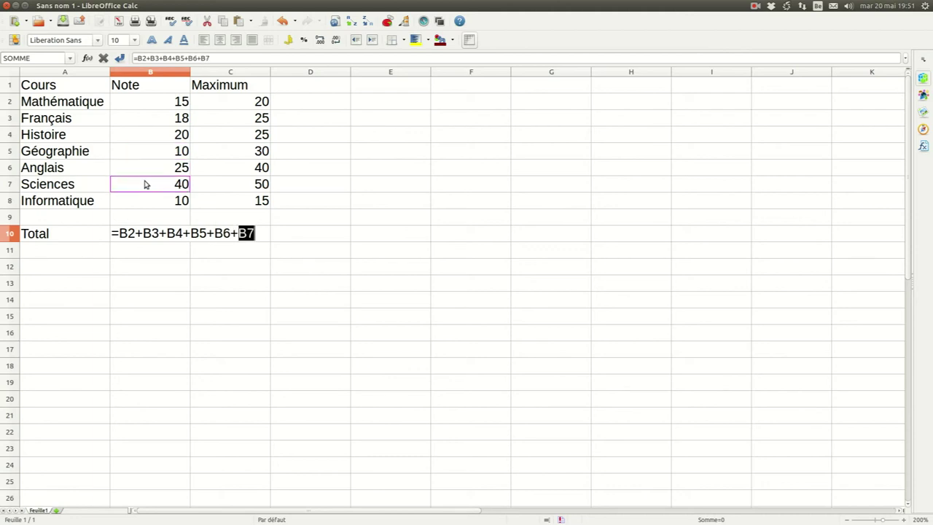
type("+")
left_click(145, 202)
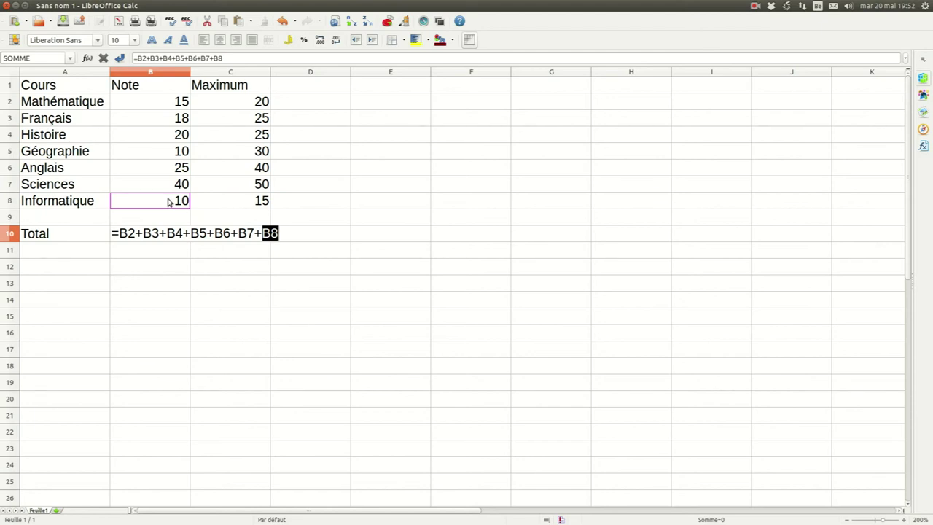
key("Return")
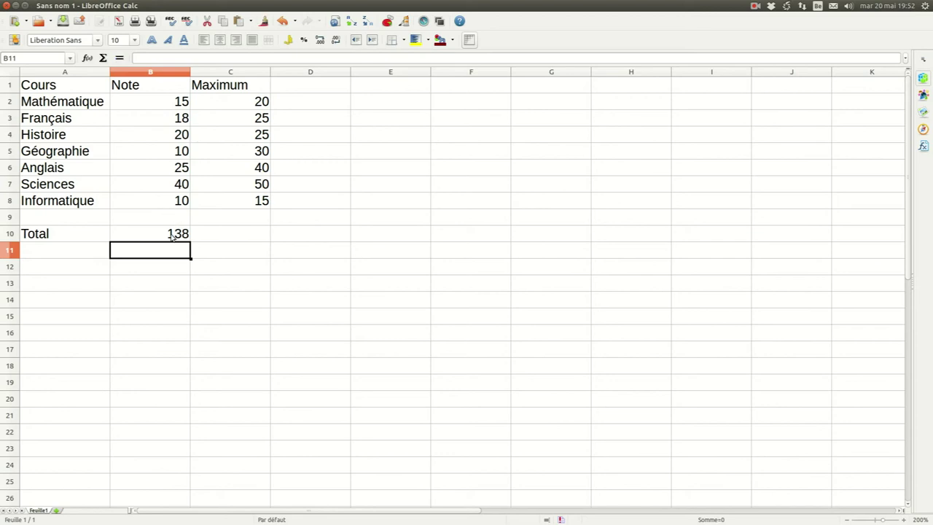
Enter the formula =C2+C3+C4+C5+C6+C7+C8 in the Maximum total cell C10
left_click(170, 239)
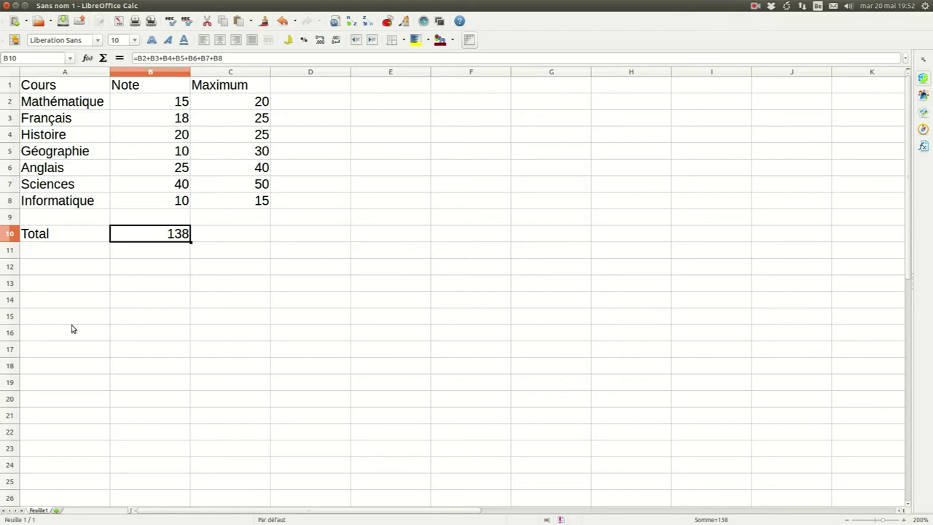
left_click(243, 239)
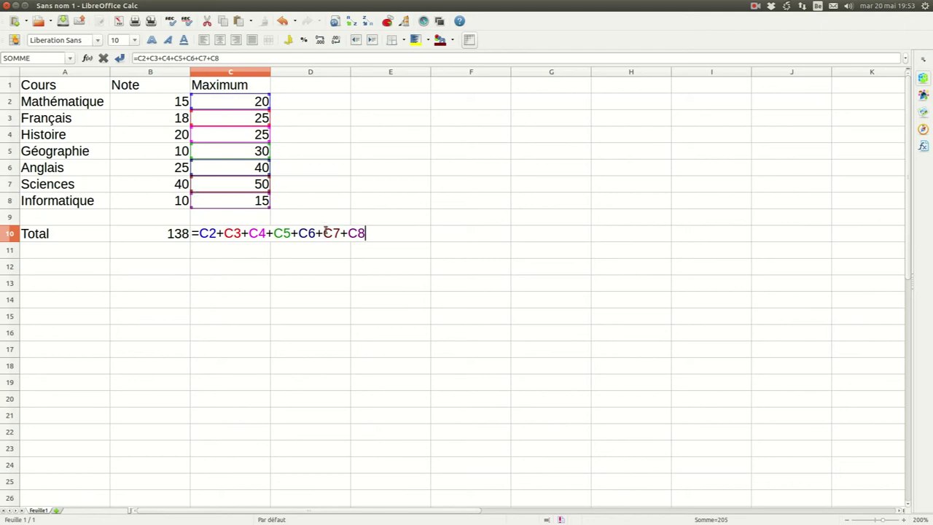
key("Return")
left_click(257, 239)
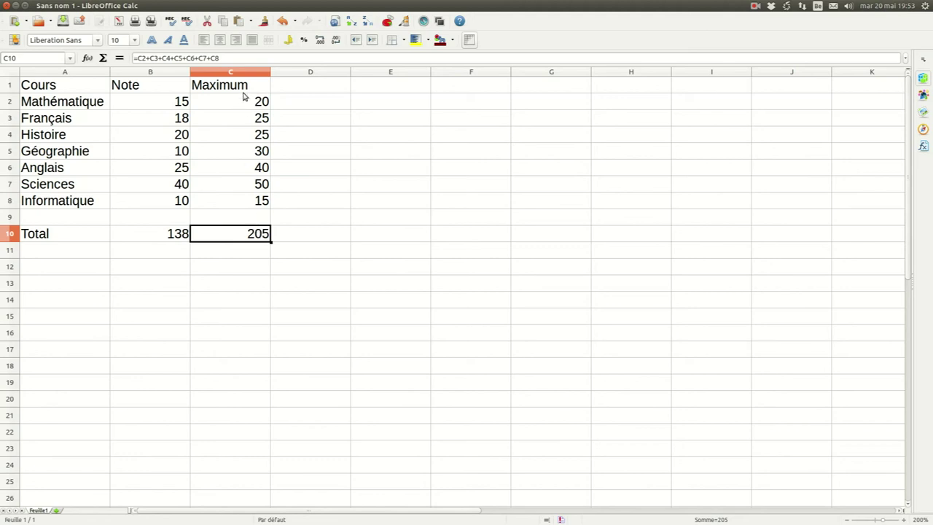
Clear both totals in B10:C10 of the Total row
left_click(145, 239)
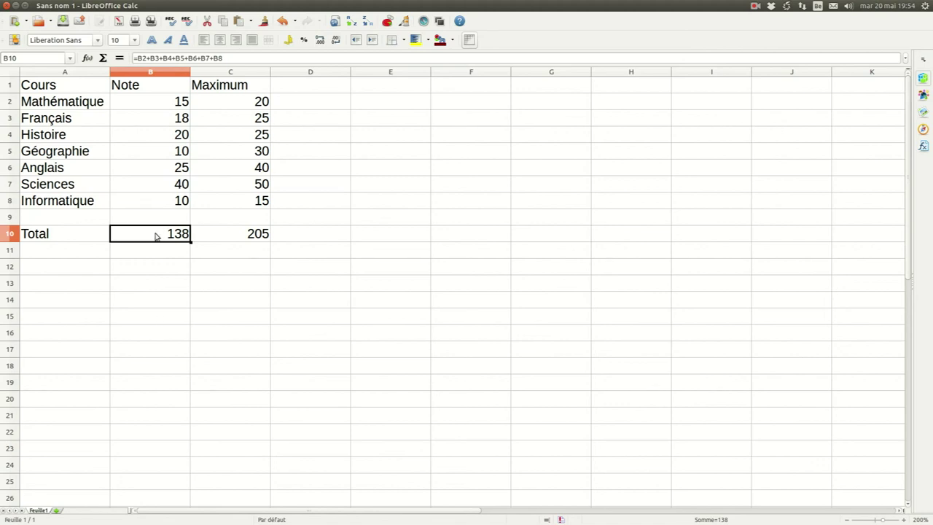
left_click_drag(183, 234, 225, 233)
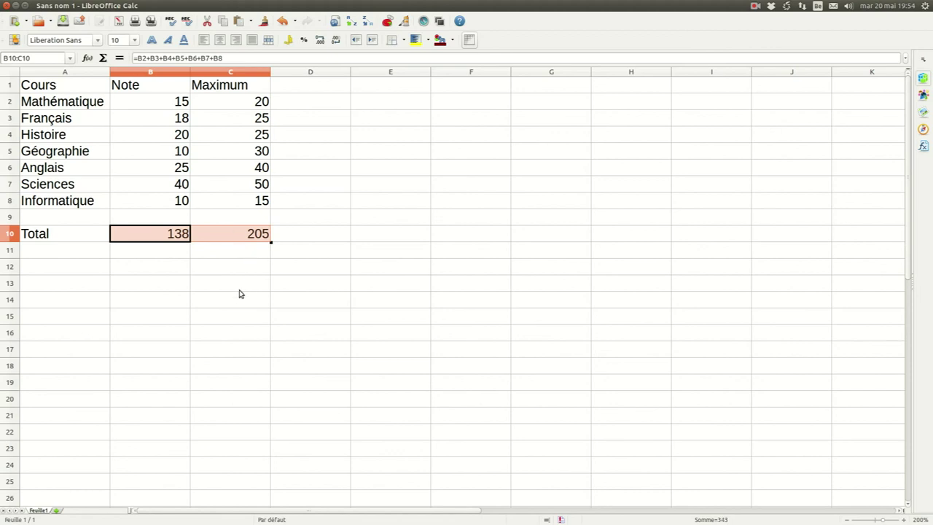
key("Delete")
Insert the automatic sum in the Note total cell B10 and adjust its range to get =SOMME(B2:B8)
left_click(153, 237)
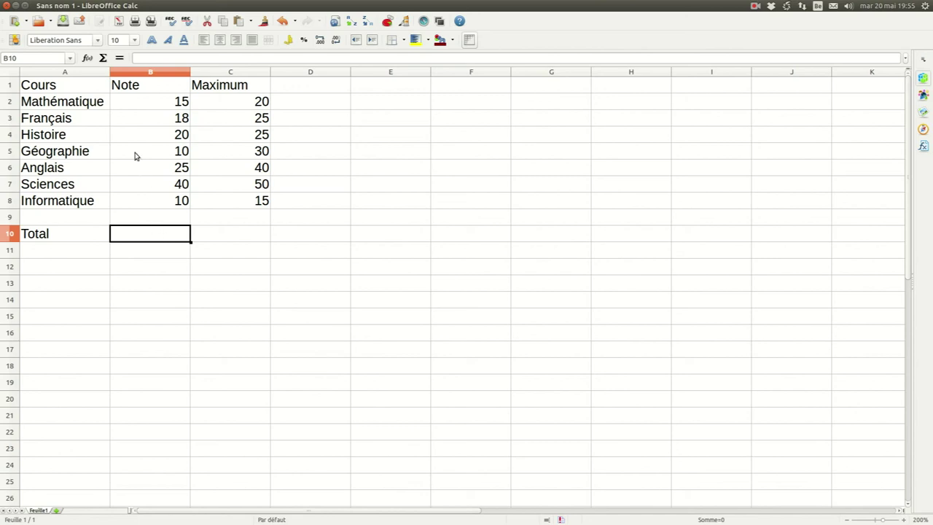
left_click_drag(111, 115, 106, 95)
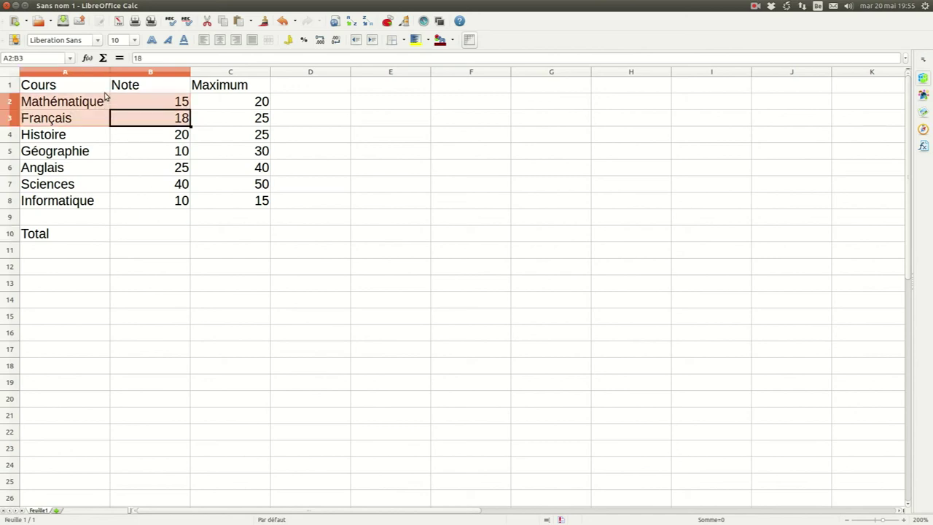
left_click(150, 102)
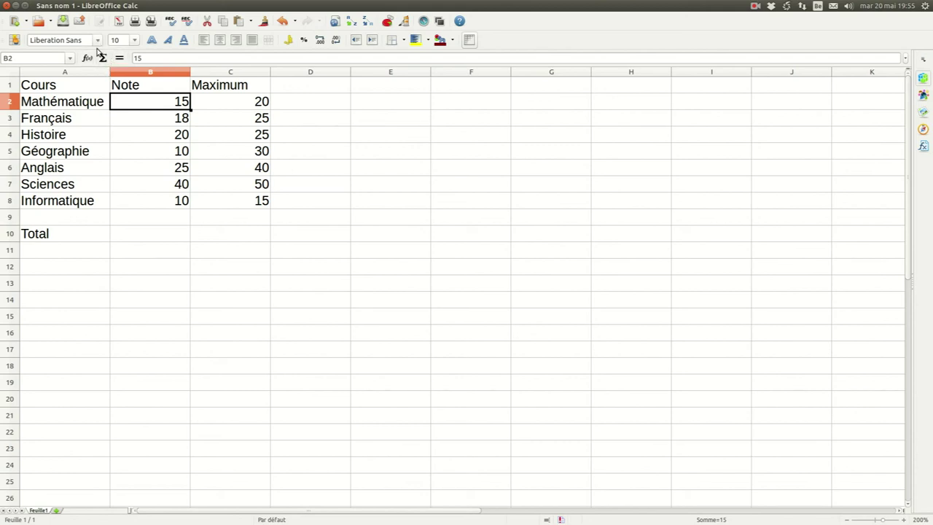
left_click(152, 237)
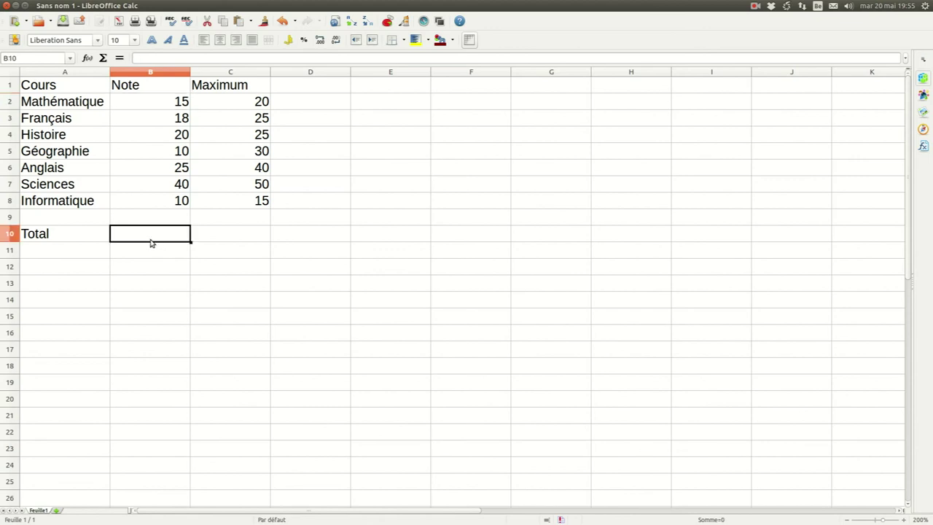
left_click(104, 58)
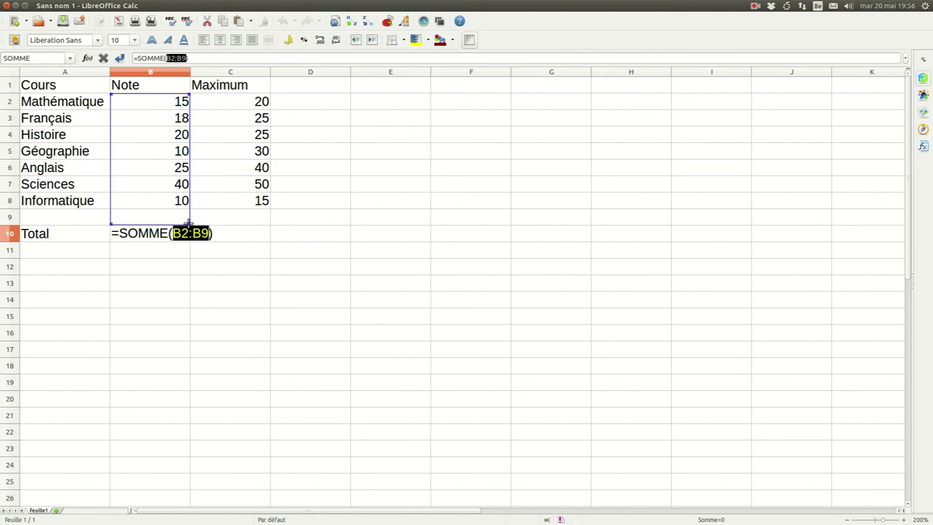
left_click_drag(188, 224, 226, 200)
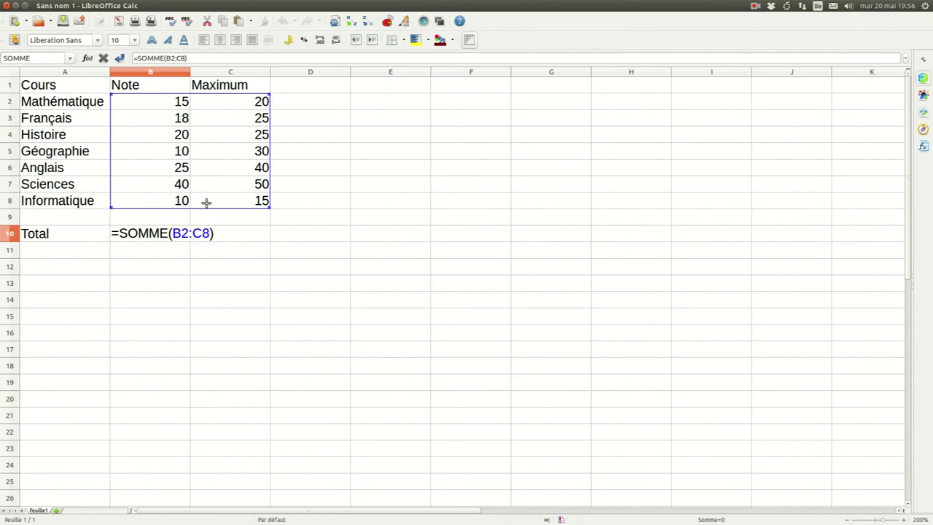
left_click_drag(207, 203, 188, 202)
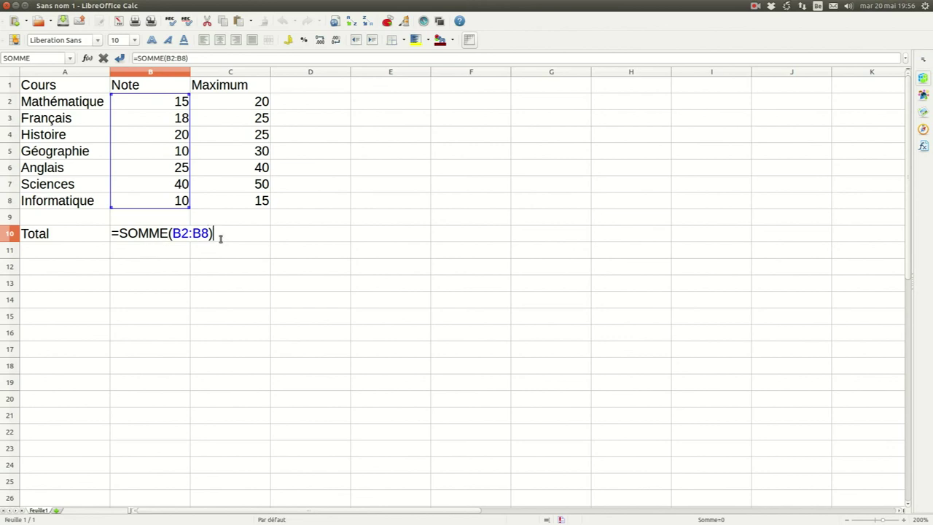
key("Return")
left_click(154, 234)
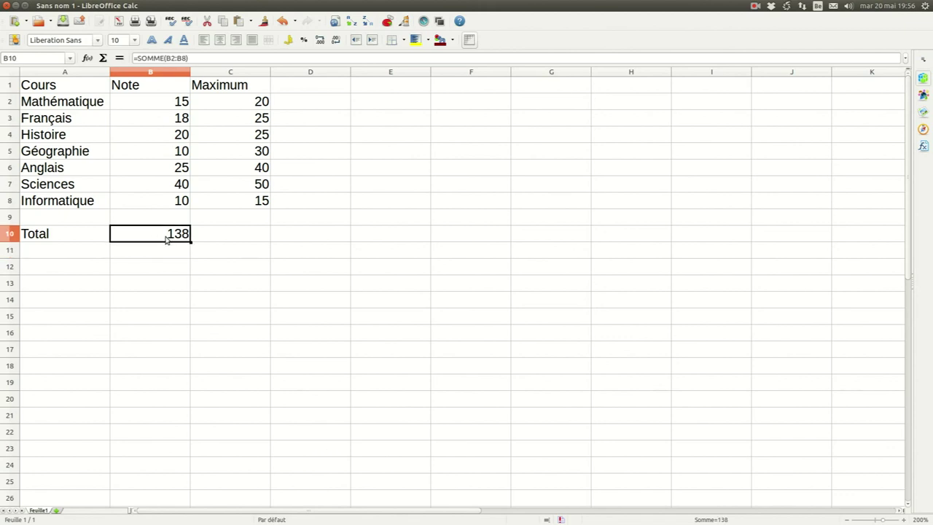
Reopen the Note total's formula in B10 to check its summed range
left_click(198, 57)
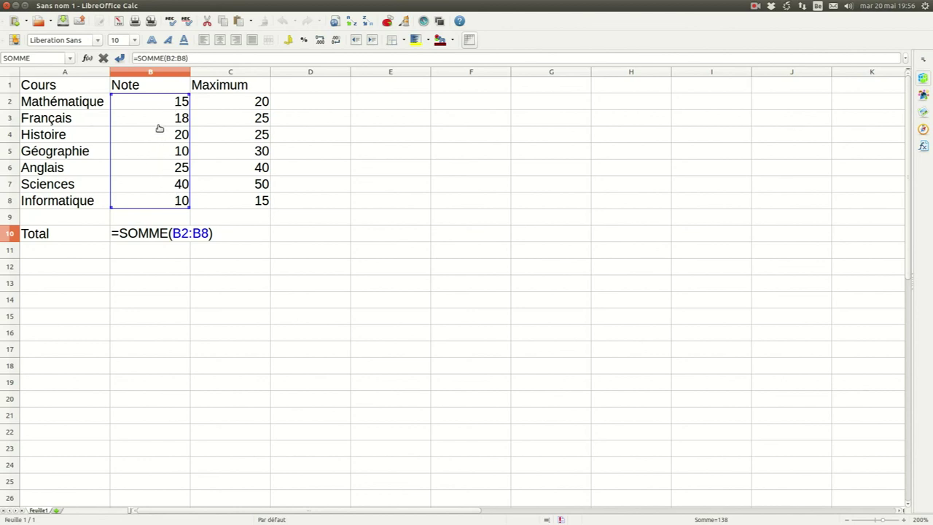
left_click(206, 58)
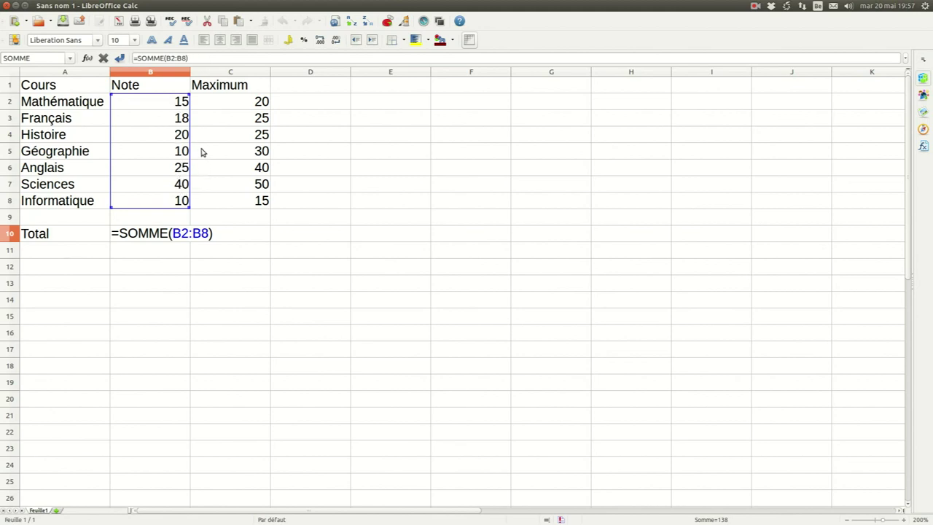
key("Return")
left_click(171, 240)
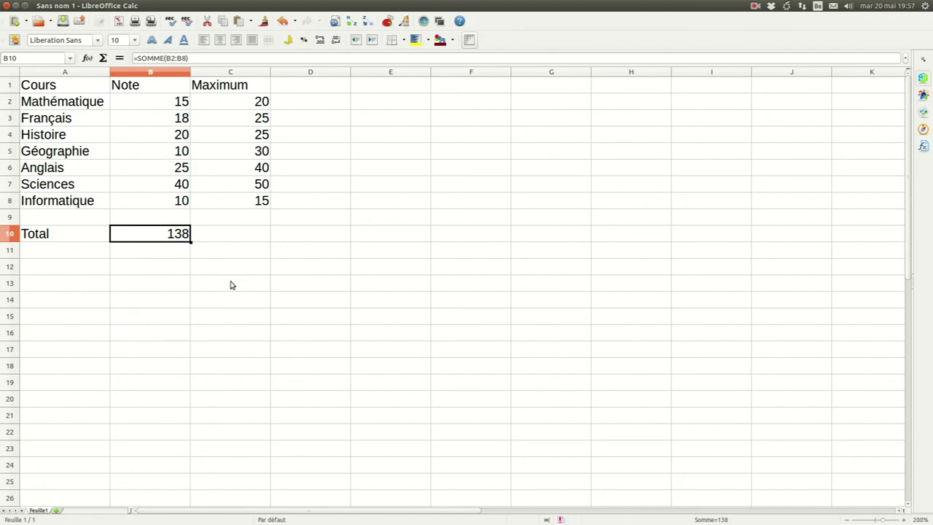
Insert the automatic sum in the Maximum total cell C10 with the range C2:C8, giving =SOMME(C2:C8)
left_click(239, 236)
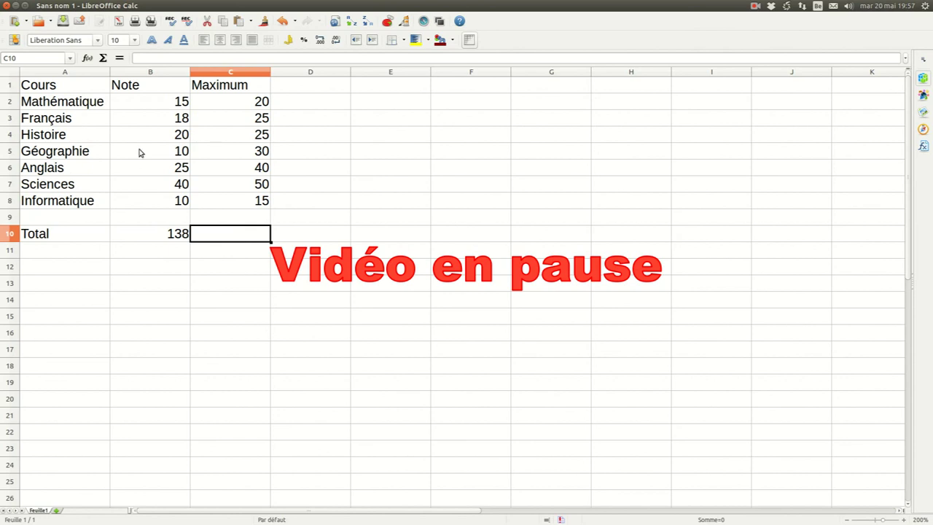
left_click(103, 58)
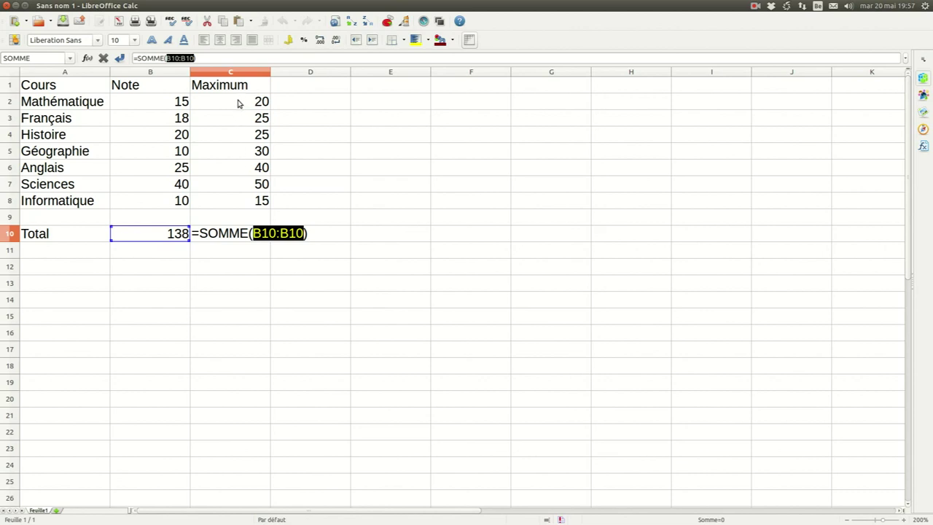
left_click(234, 103)
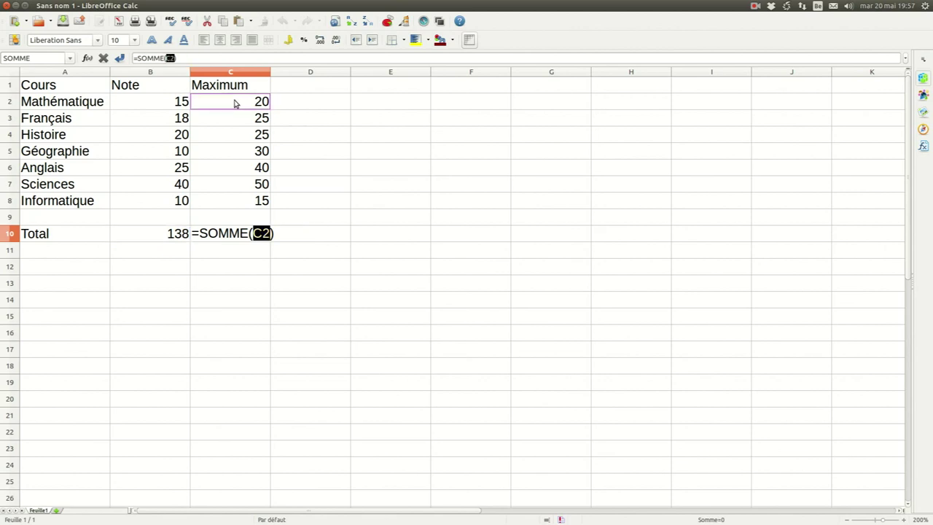
left_click_drag(235, 102, 232, 203)
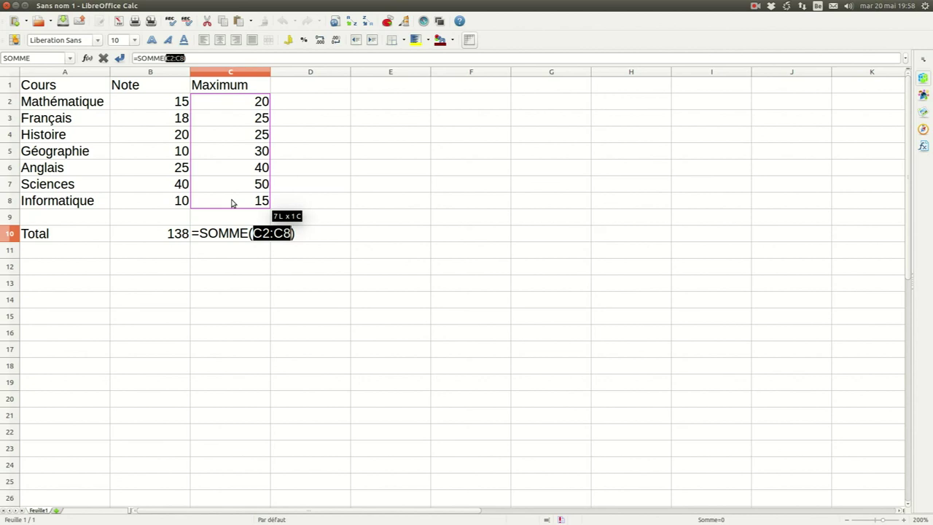
left_click_drag(232, 204, 234, 202)
key("Return")
left_click(236, 239)
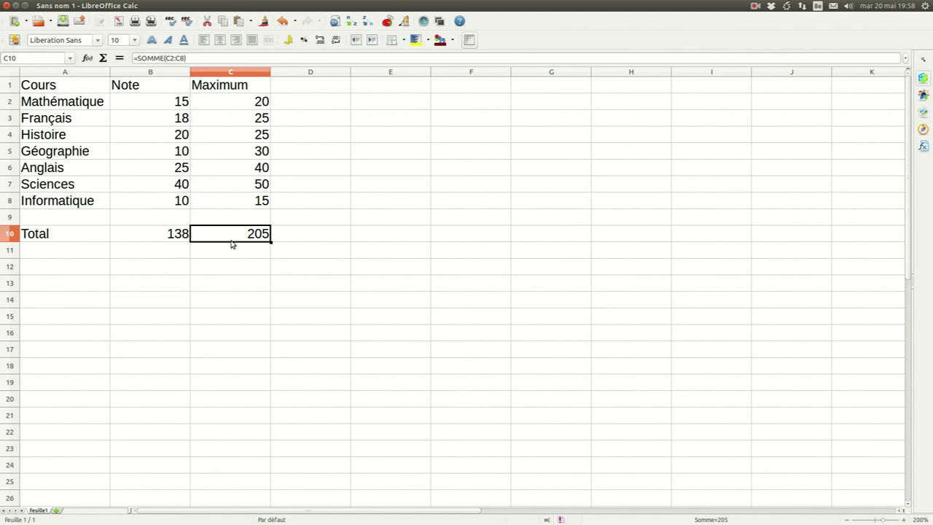
Set the Mathématique note in B2 to 17
left_click(176, 106)
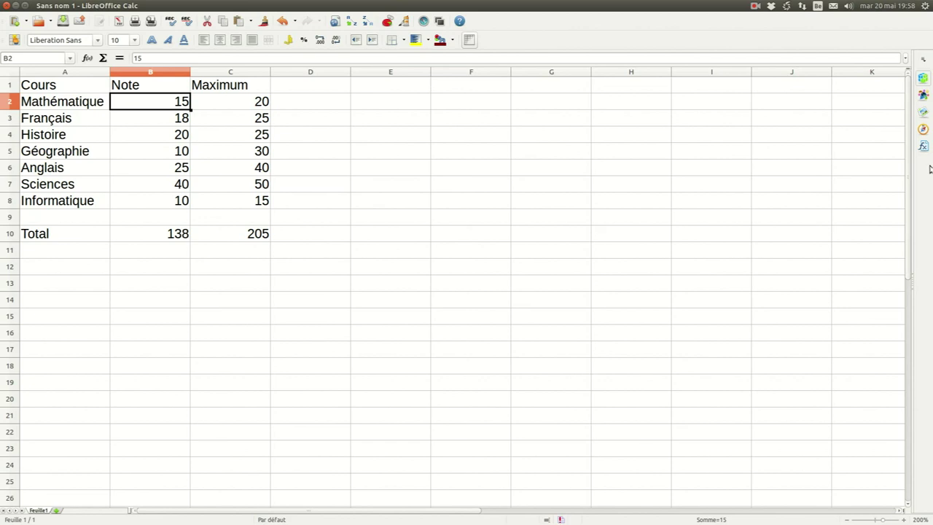
type("17")
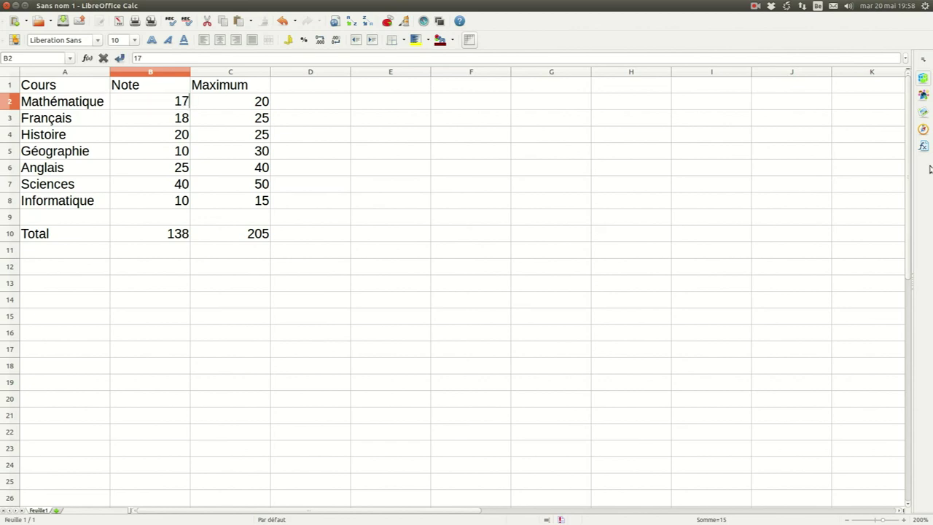
key("Return")
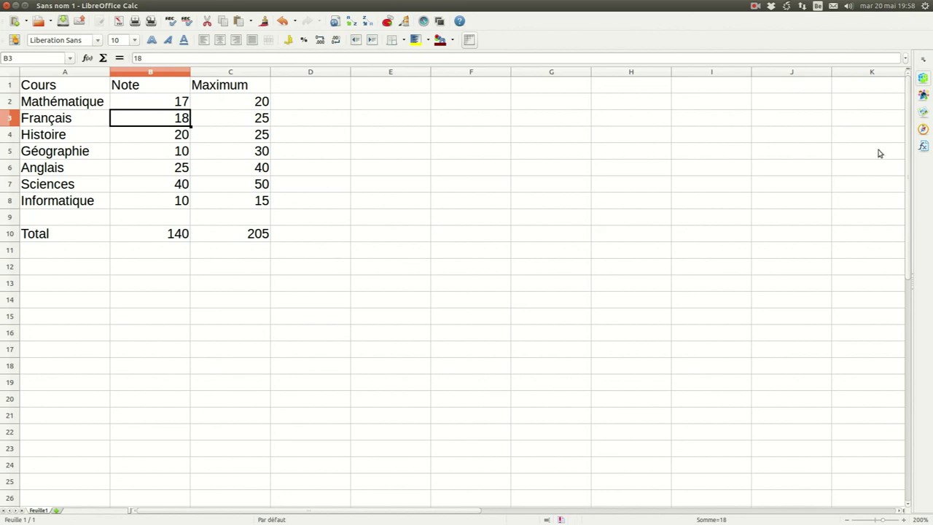
Set the Français maximum in C3 to 20 and check the formulas of both totals
left_click(257, 106)
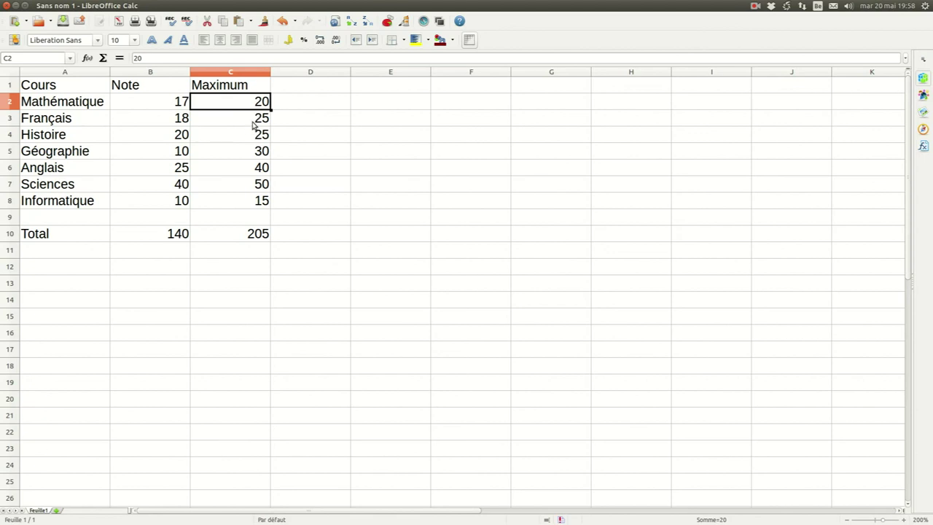
left_click(255, 125)
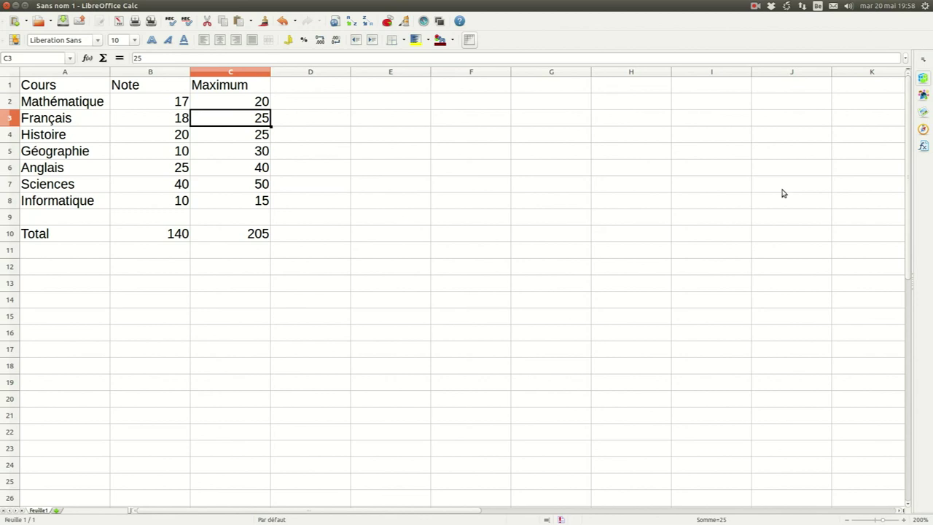
type("20")
key("Return")
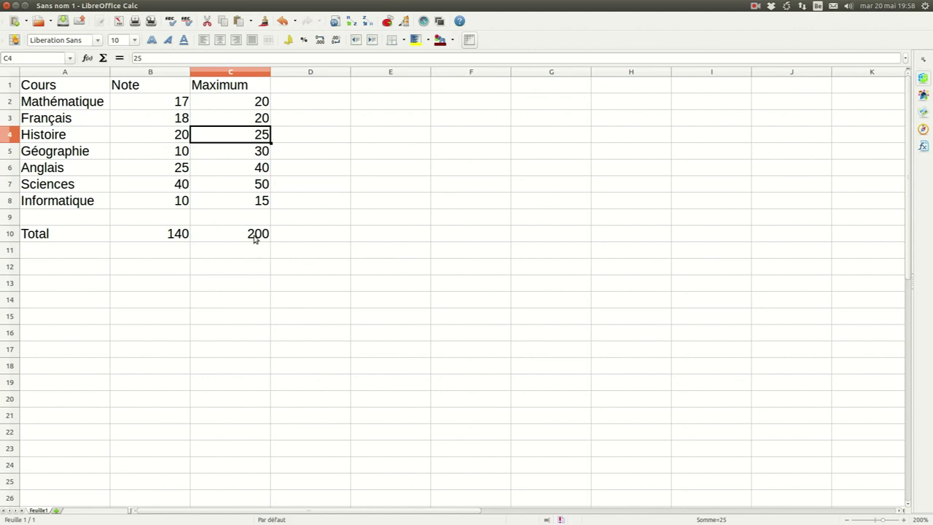
left_click(255, 238)
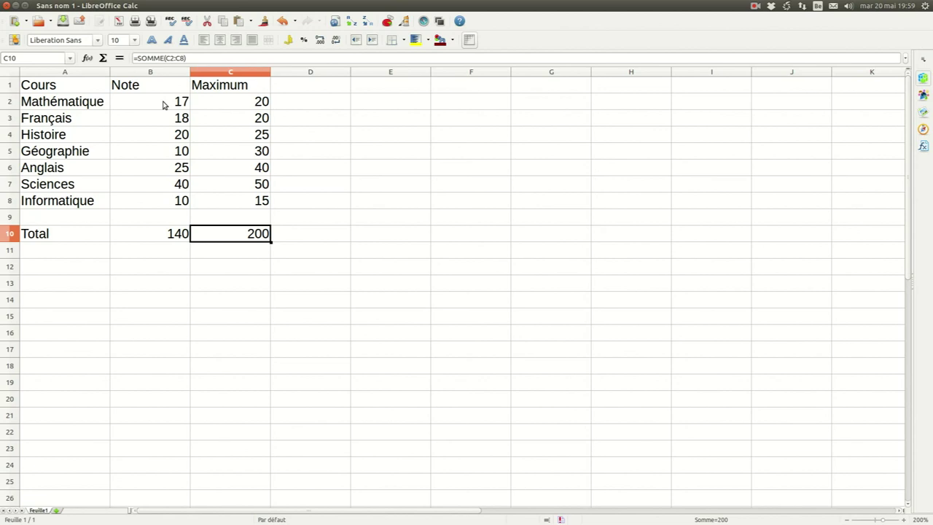
left_click(161, 237)
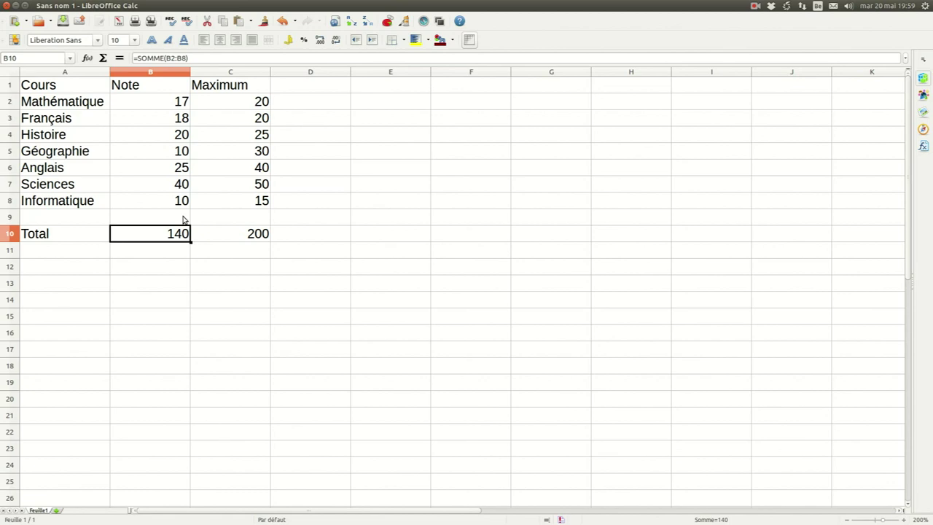
key("Down")
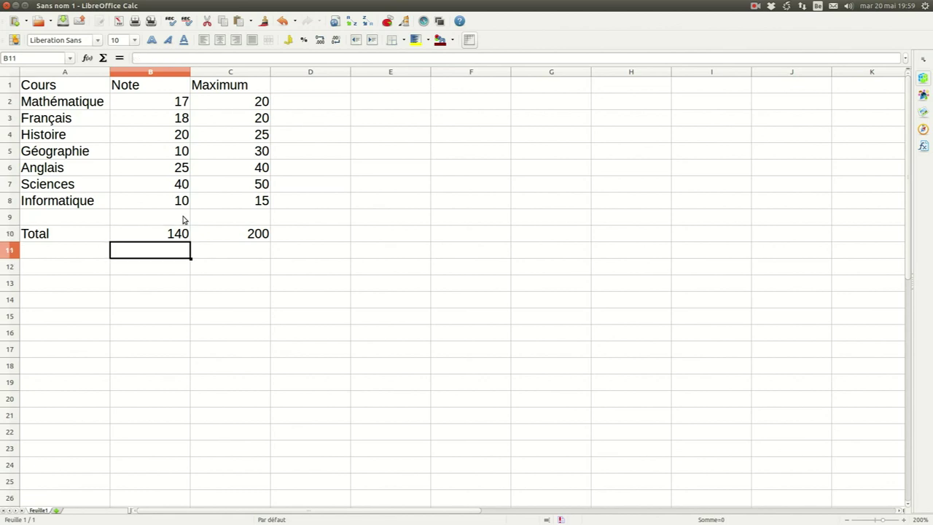
type("=")
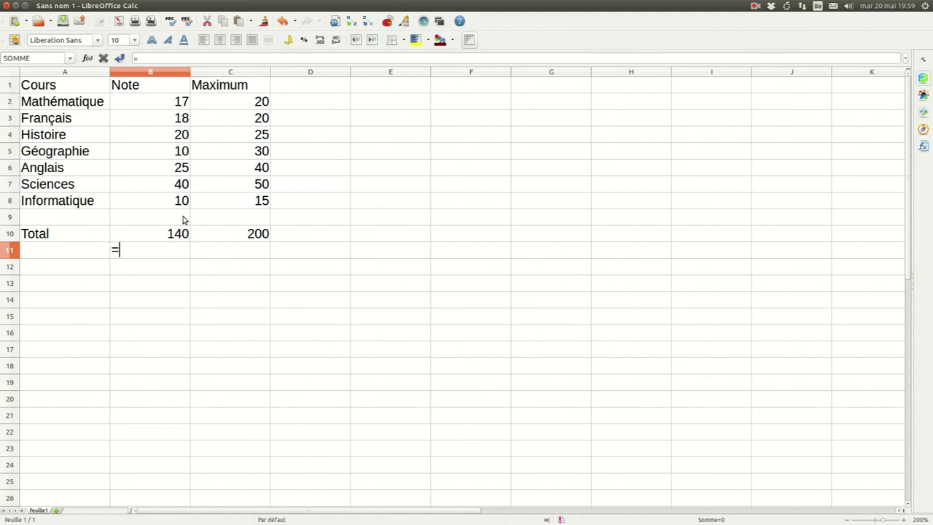
key("Up")
key("Up")
key("Up")
key("Up")
key("Up")
key("Up")
key("Up")
key("Up")
key("Up")
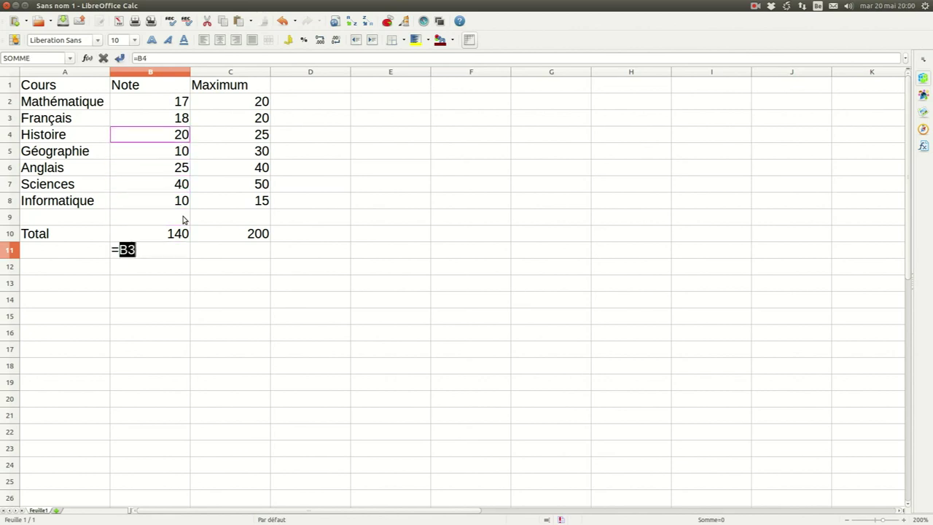
type("+")
key("Down")
type("+")
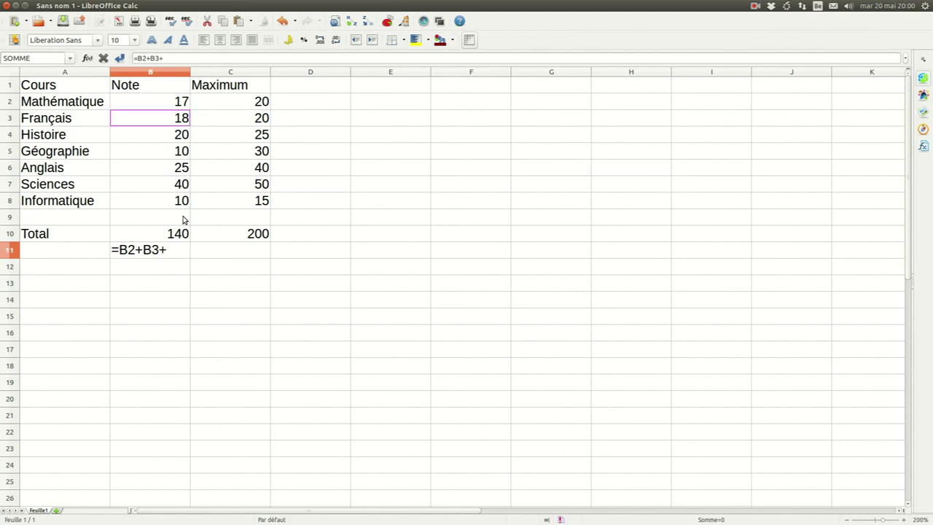
key("Escape")
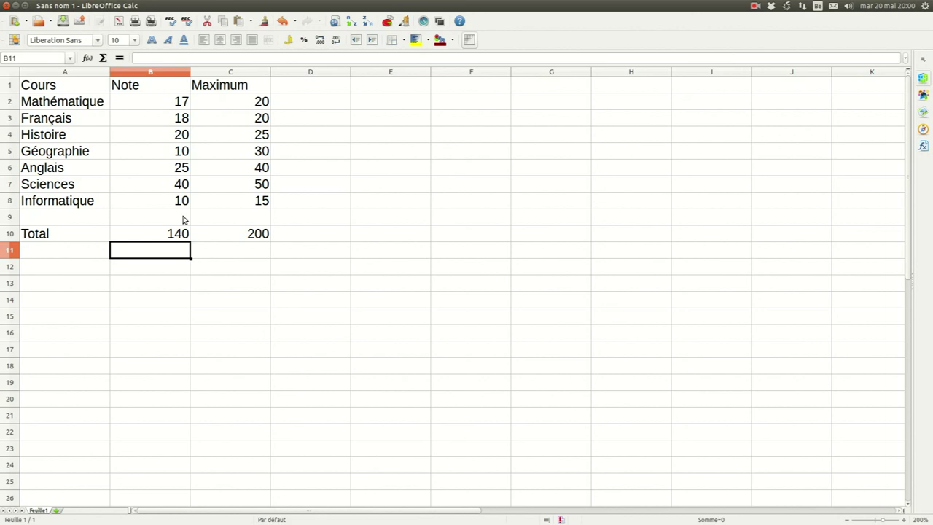
Try an addition formula in B11 that references the notes cell by cell, =B2+B3+B4+B5, and discard the entry
type("=")
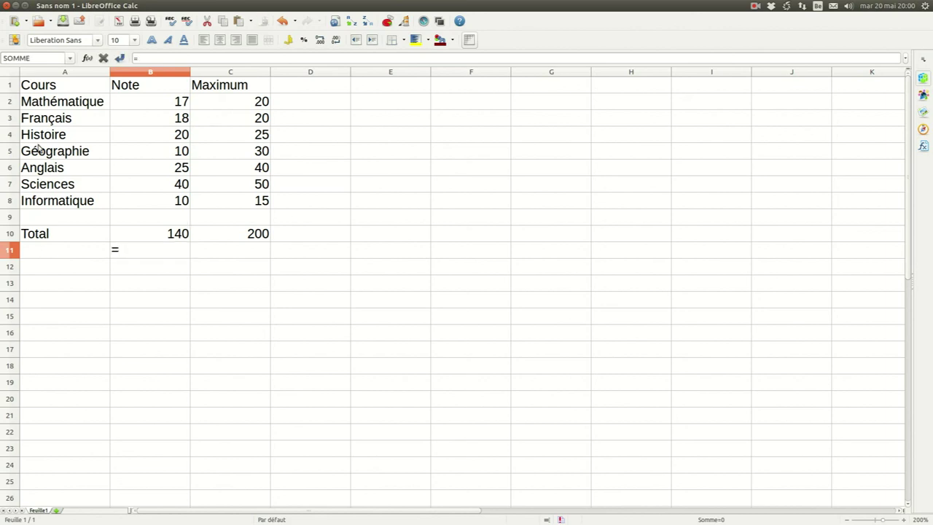
left_click(162, 103)
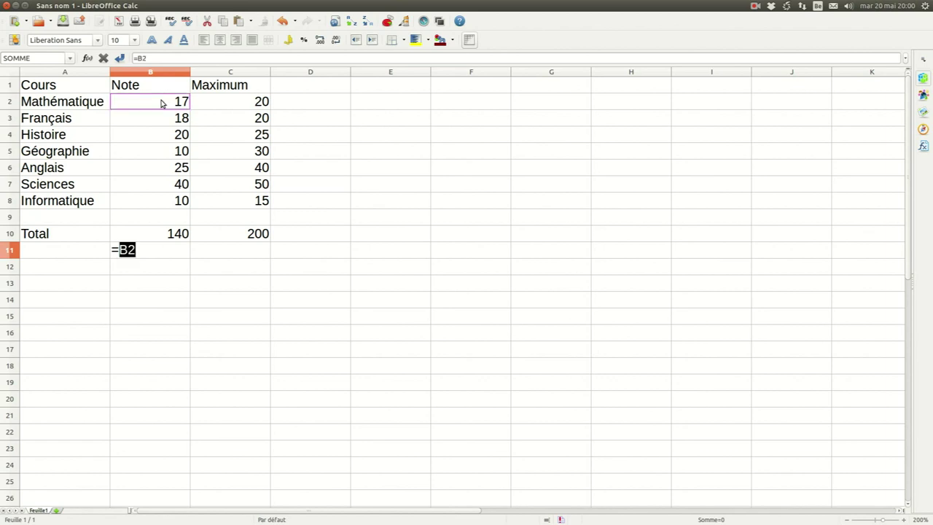
type("+")
left_click(159, 121)
left_click(162, 139)
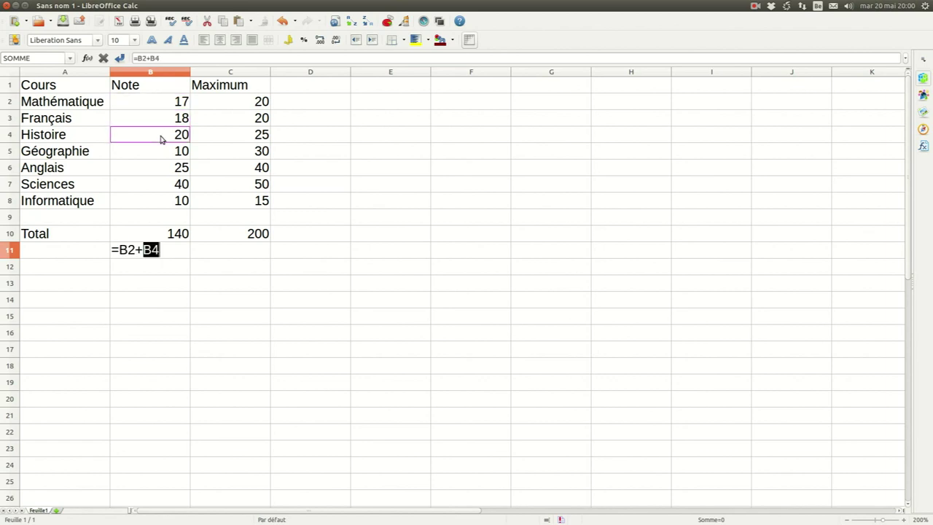
left_click(170, 120)
type("+")
left_click(167, 136)
type("+")
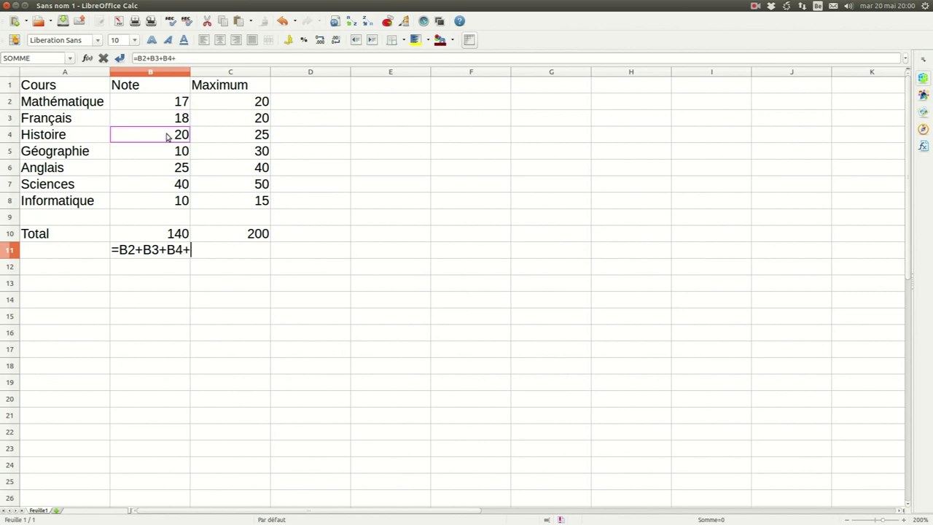
left_click(171, 153)
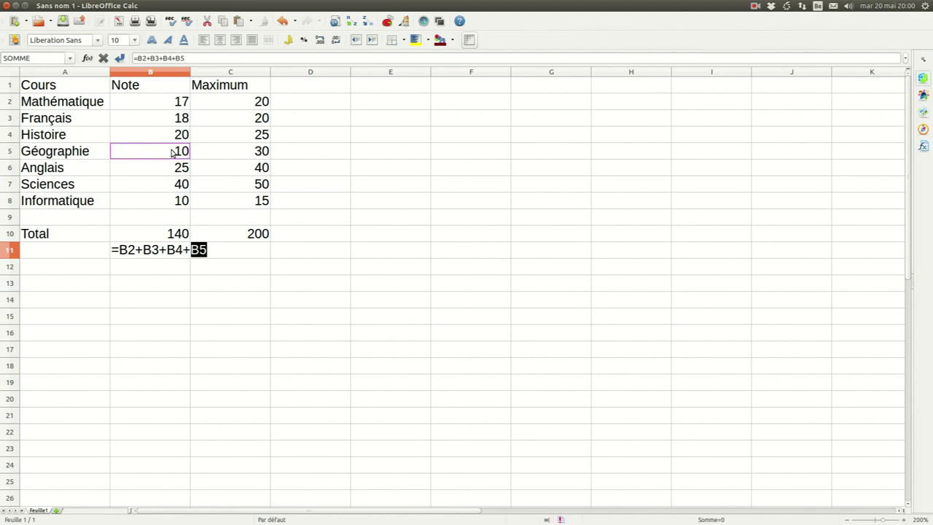
key("Escape")
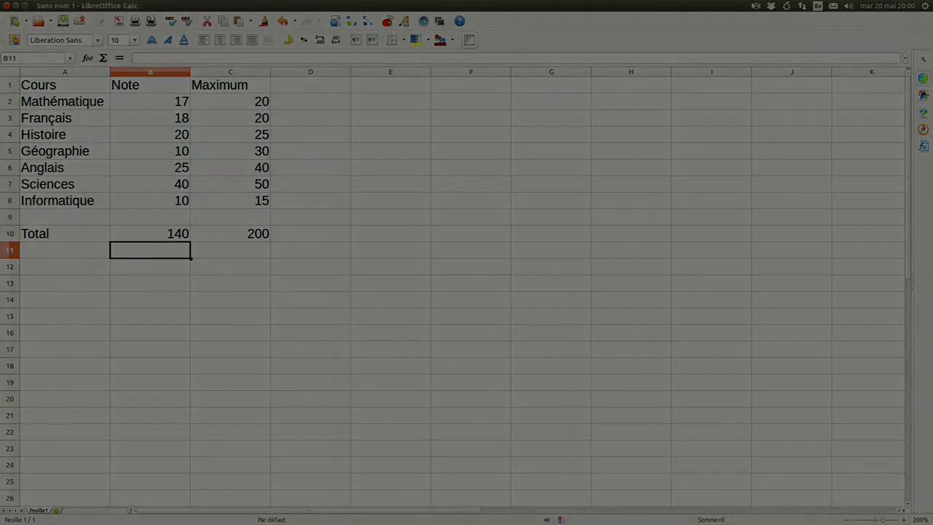
left_click(755, 5)
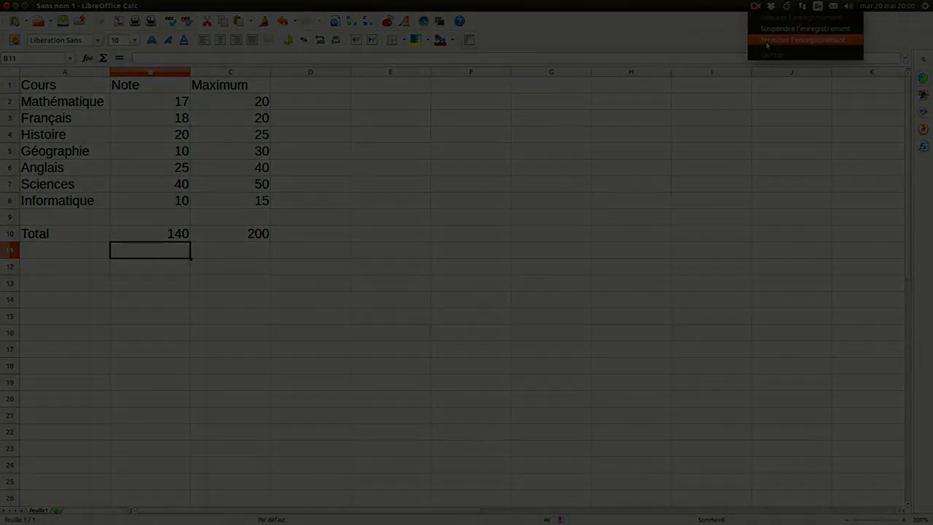